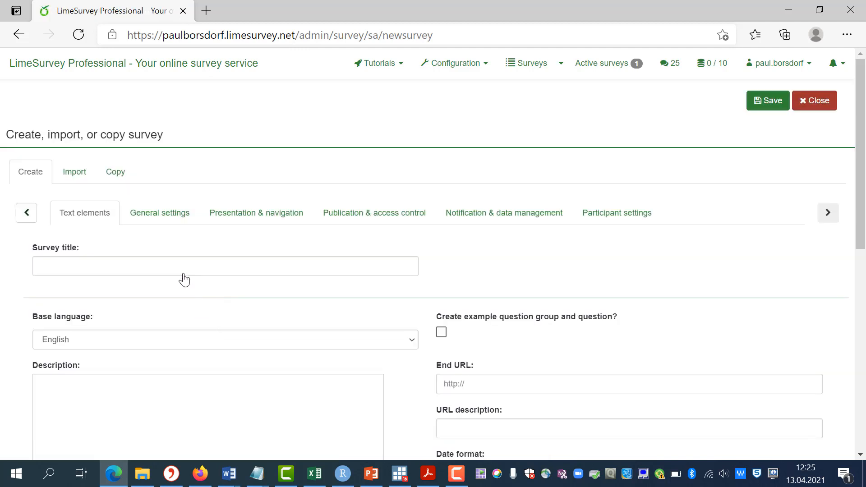
Step: Enter "survey" as the survey title and leave the base language set to English
click(180, 264)
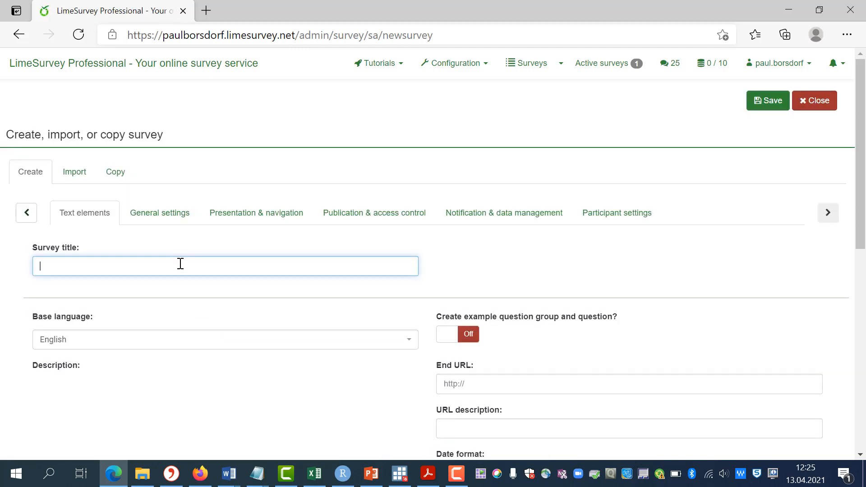
text(su)
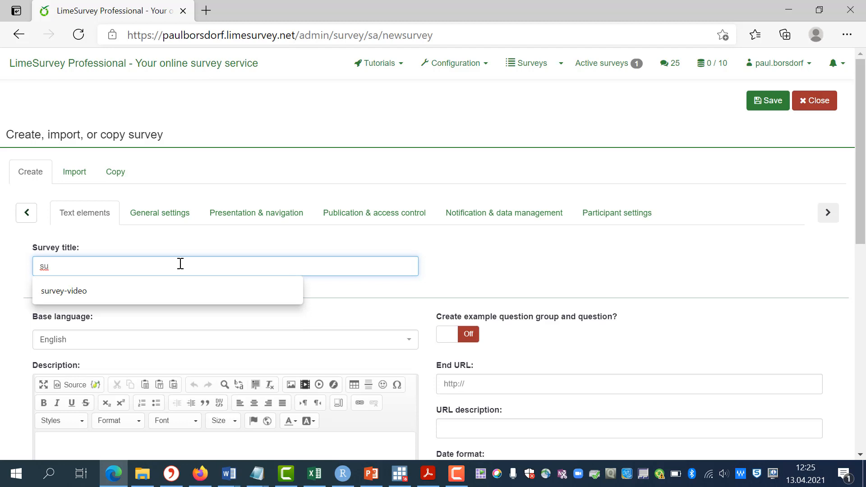
text(rvey)
click(157, 346)
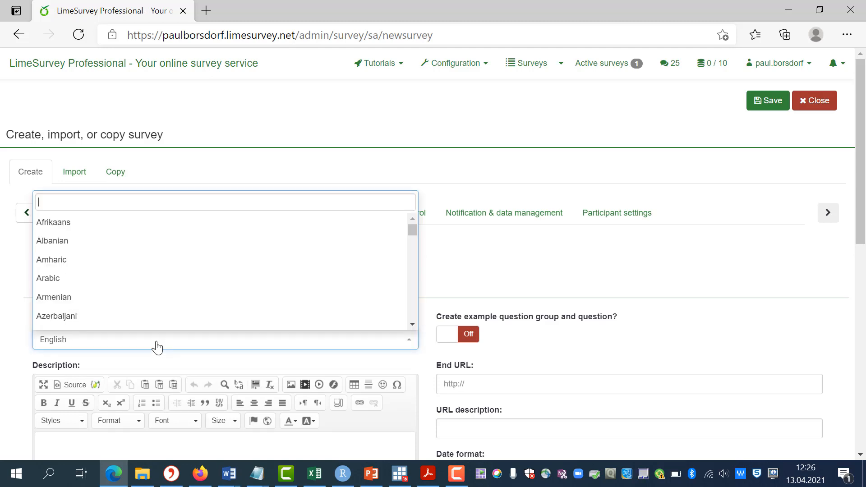
click(157, 346)
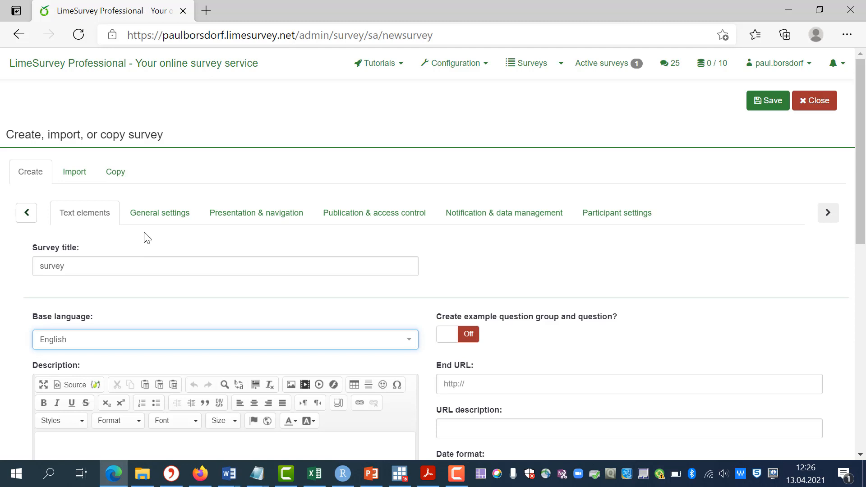
Step: Review the Description, Welcome message and End message fields among the new survey's text elements
drag(82, 366, 32, 365)
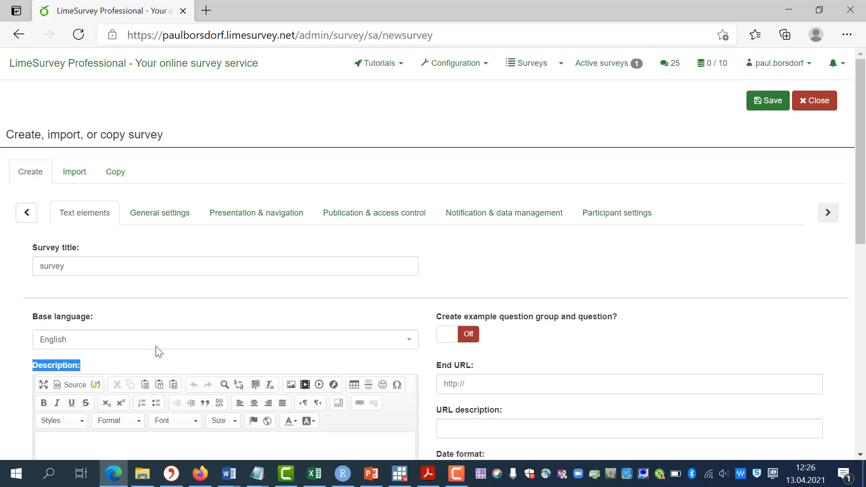
drag(862, 220, 865, 350)
scroll(865, 269, down, 1)
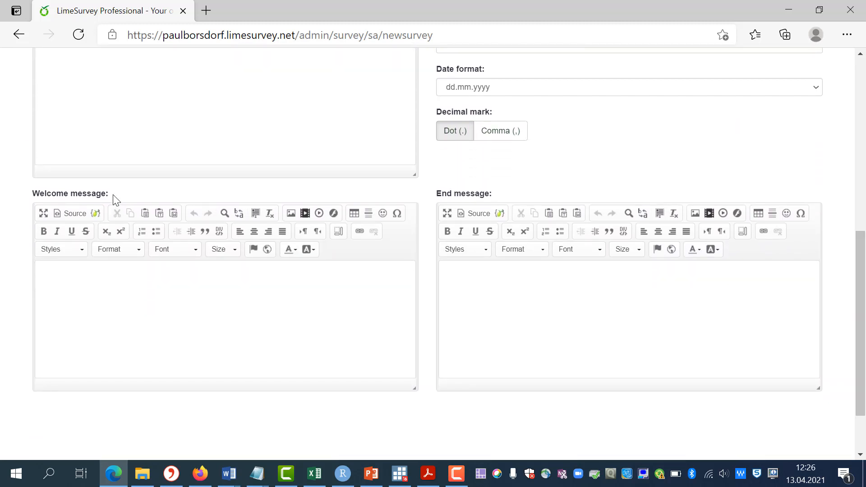
drag(113, 195, 37, 198)
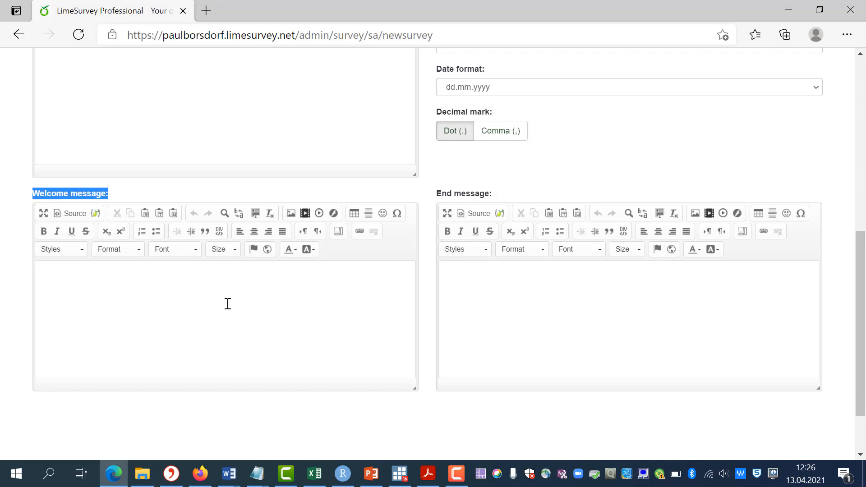
scroll(860, 289, up, 3)
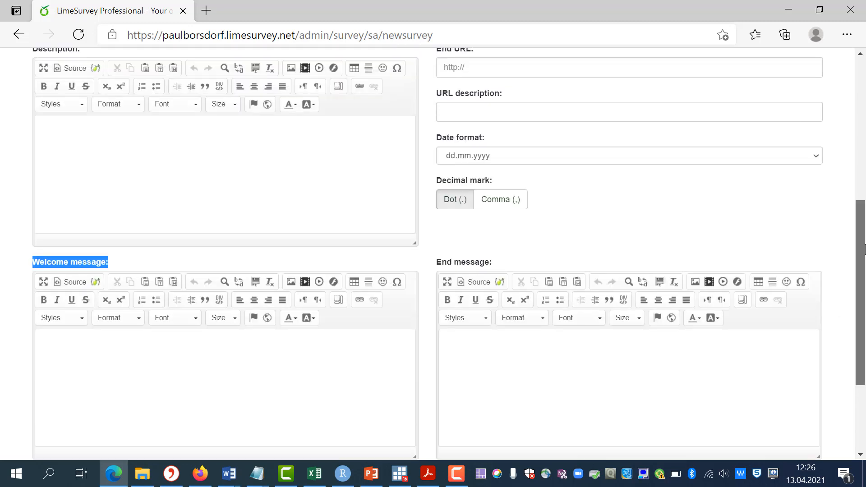
drag(494, 319, 431, 318)
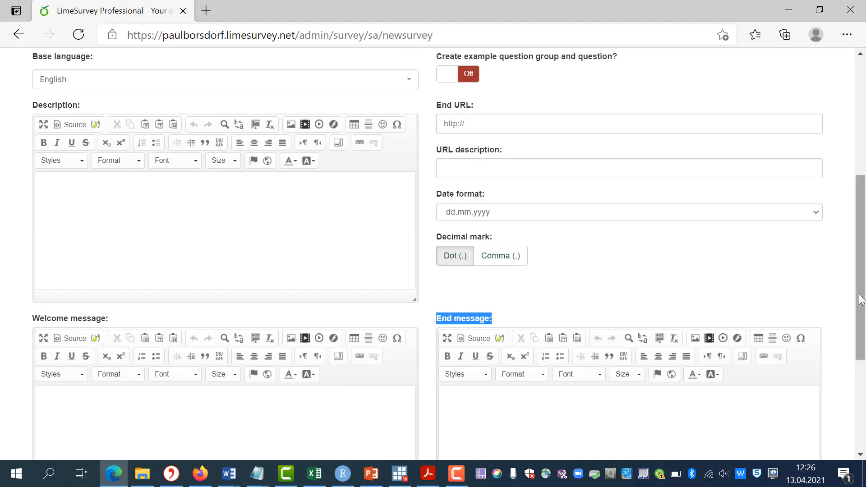
drag(862, 300, 864, 155)
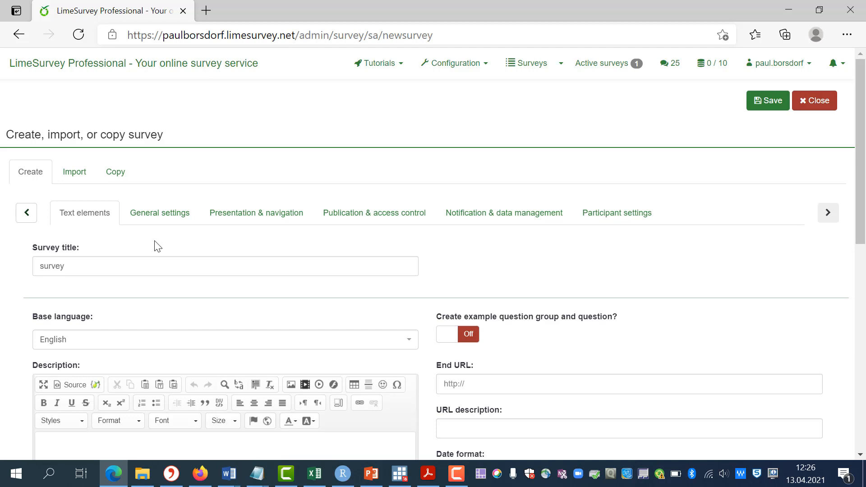
Step: Try the Question by question and All in one formats in the general settings, returning to Group by group
click(158, 220)
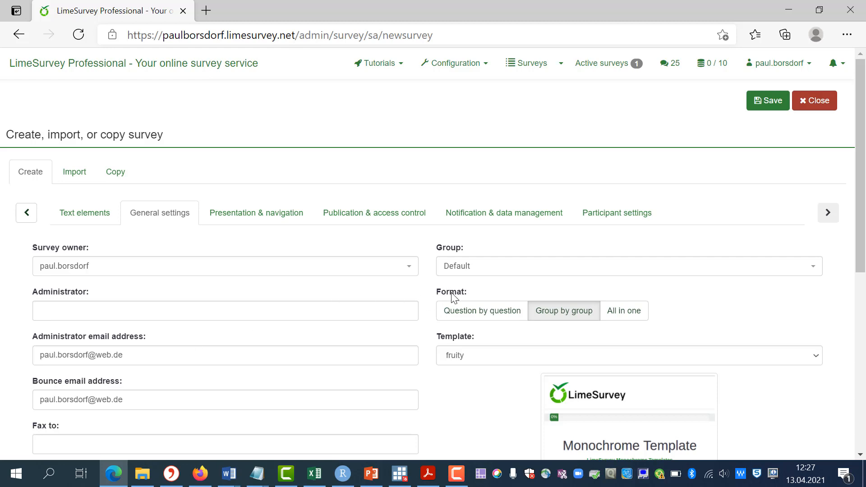
click(553, 319)
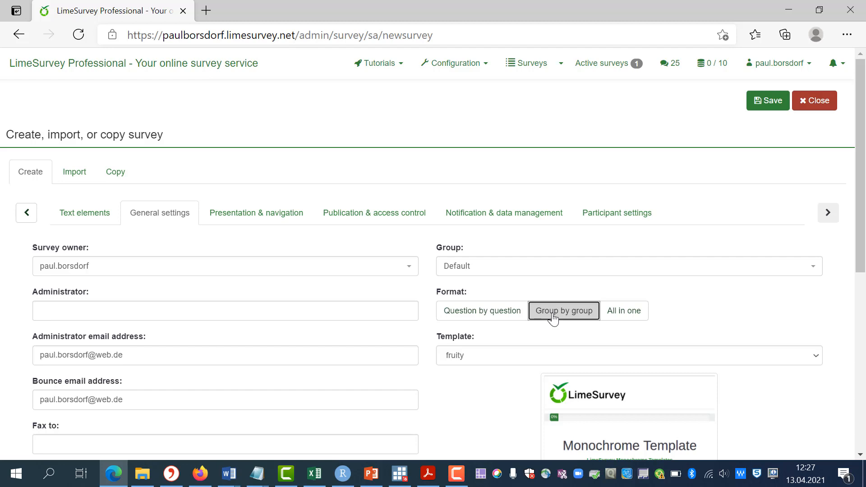
click(484, 315)
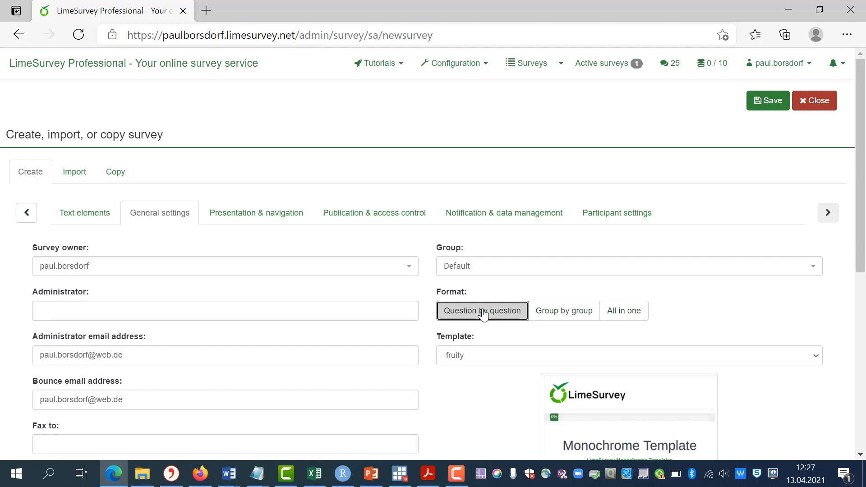
click(631, 316)
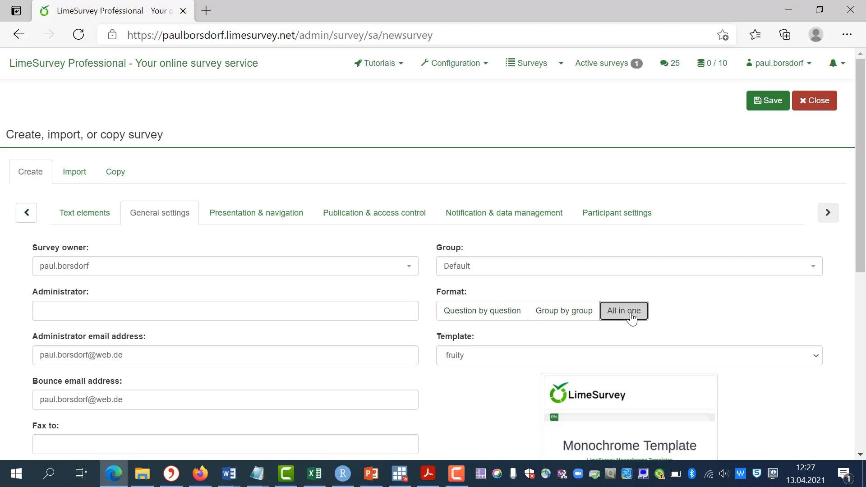
click(574, 314)
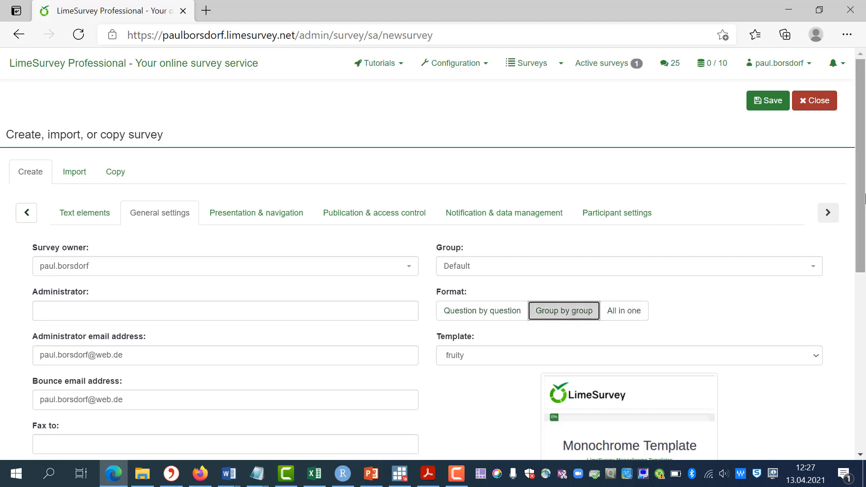
drag(863, 201, 864, 214)
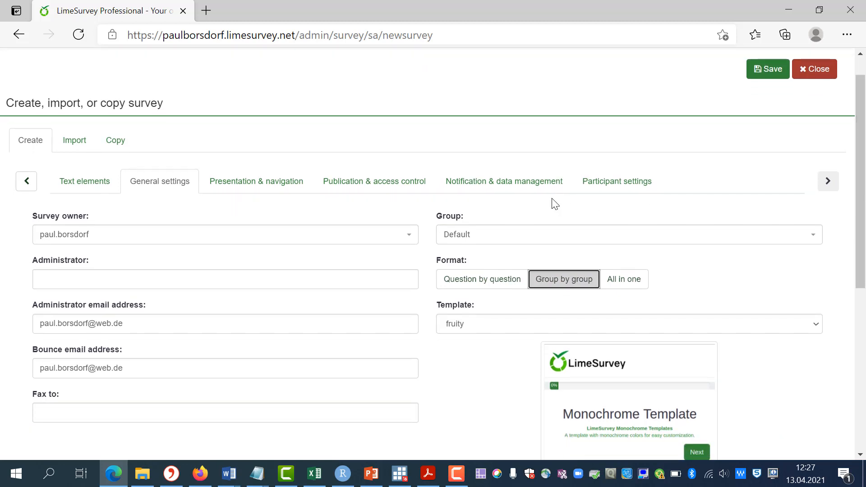
Step: Try switching backward navigation on and the progress bar off in the presentation settings, restoring both options
click(260, 188)
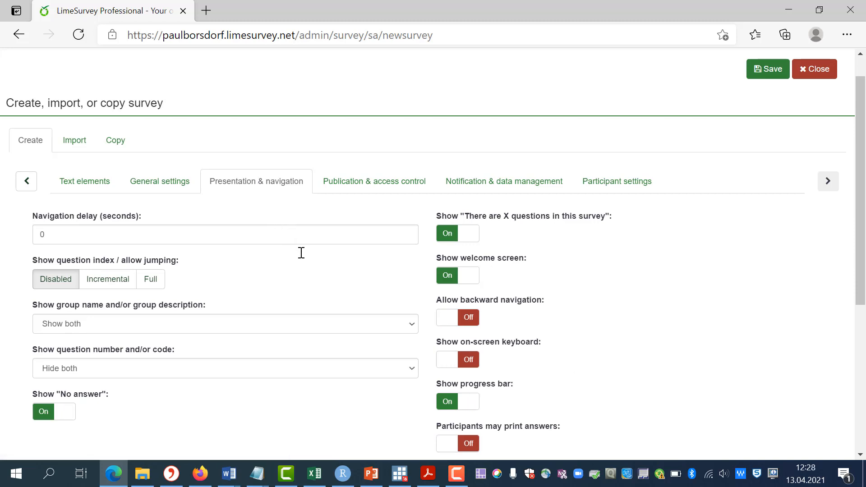
click(456, 323)
click(457, 323)
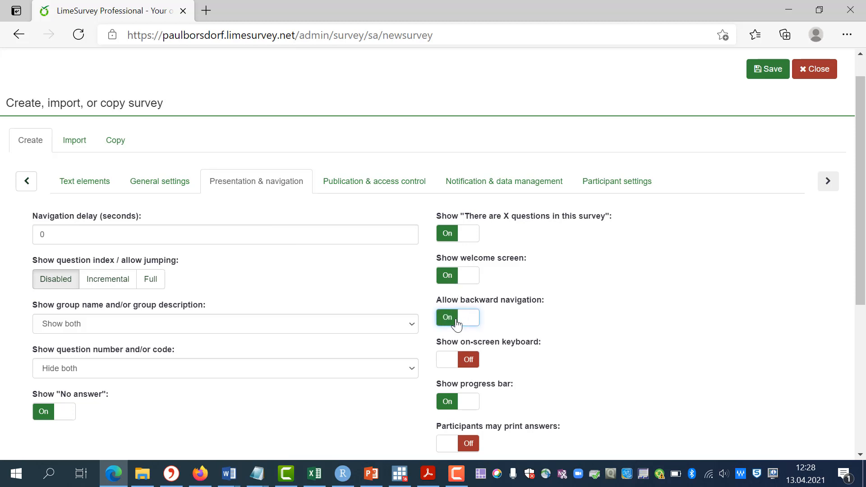
click(456, 323)
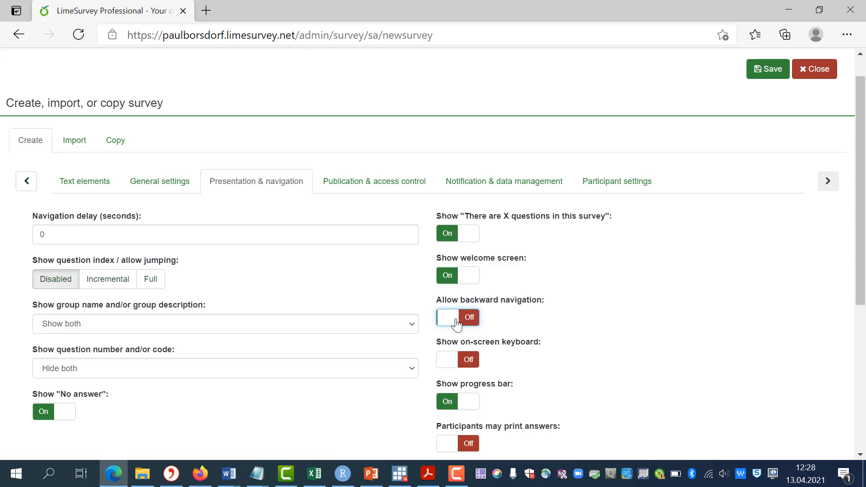
click(463, 412)
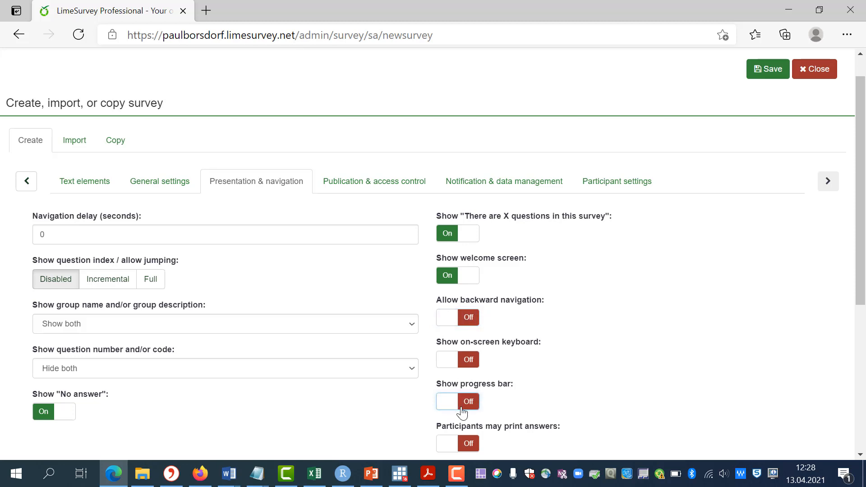
click(463, 412)
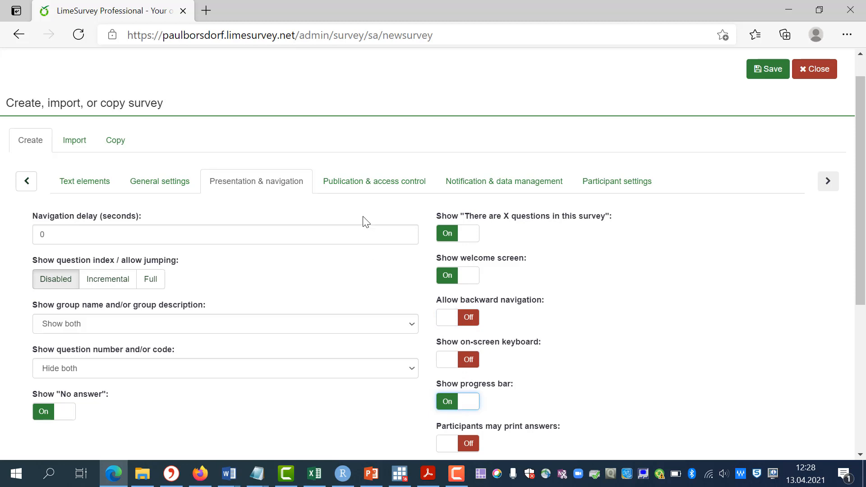
Step: Set the survey's start and expiry date/time to 13.04.2021 12:28 and toggle the cookie option against repeated participation
click(366, 182)
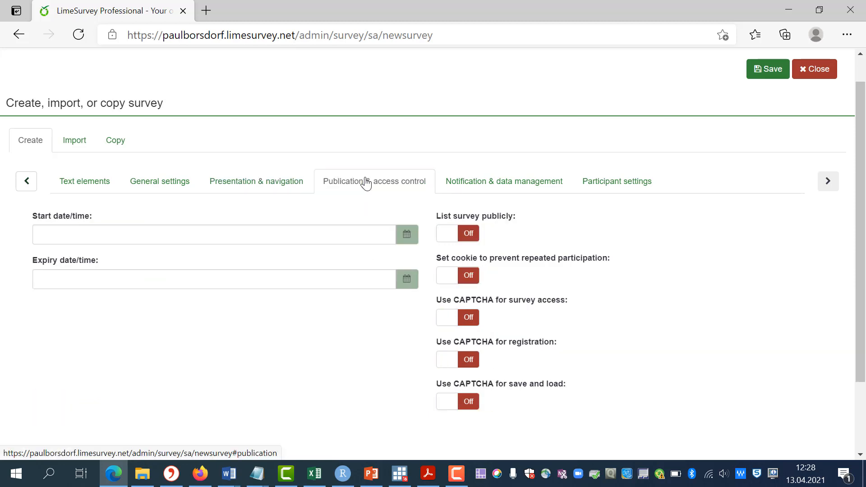
click(322, 239)
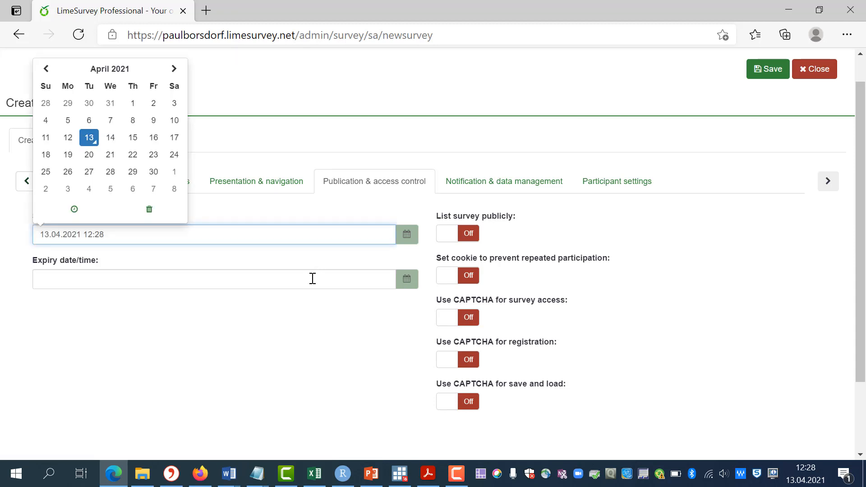
click(312, 279)
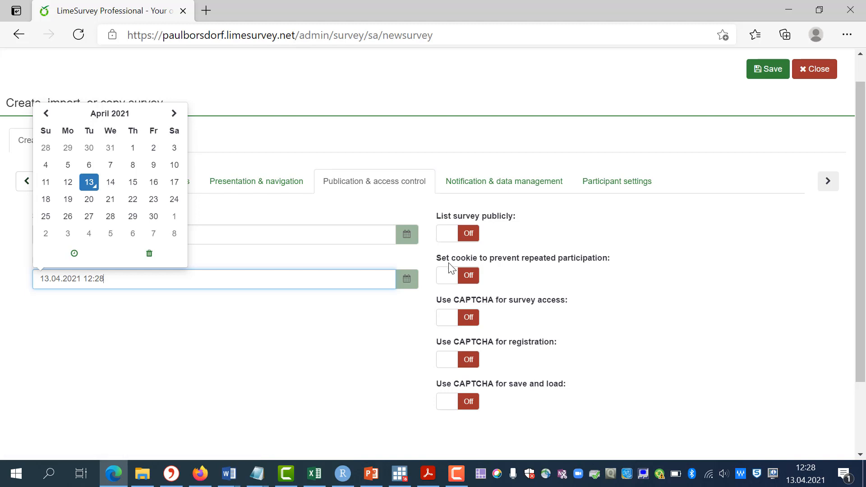
click(456, 278)
click(457, 280)
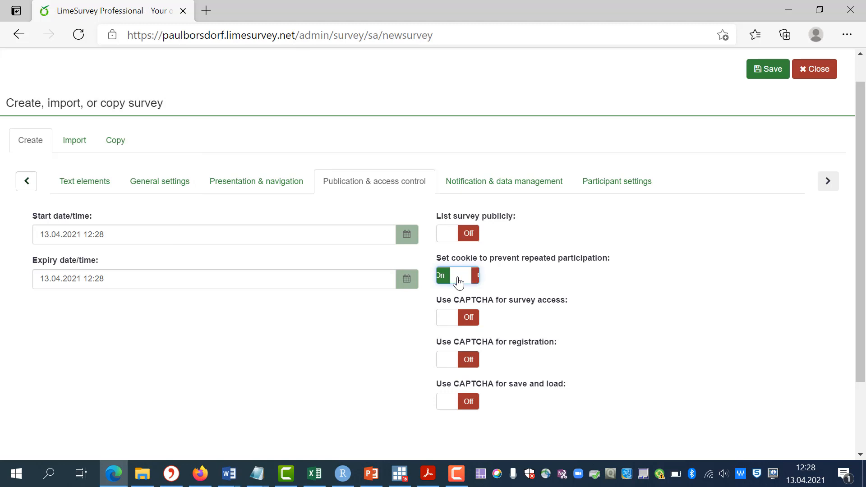
Step: Review the notification and data management options and the participant settings of the new survey
click(471, 187)
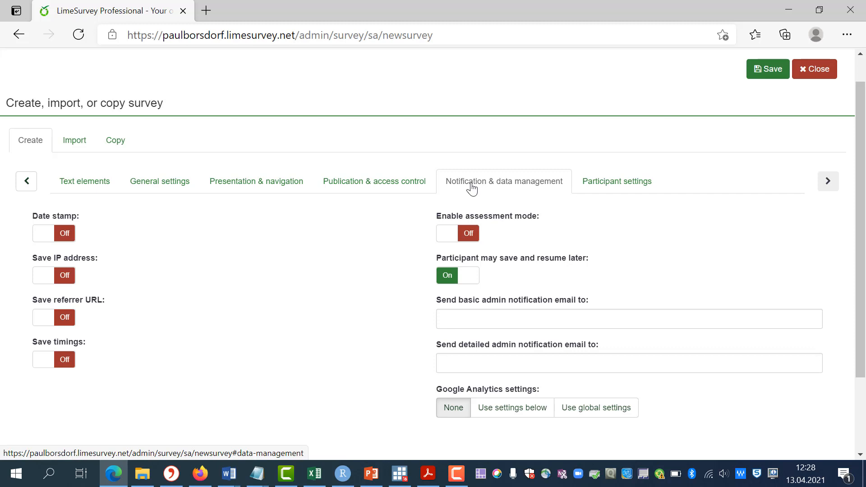
click(608, 186)
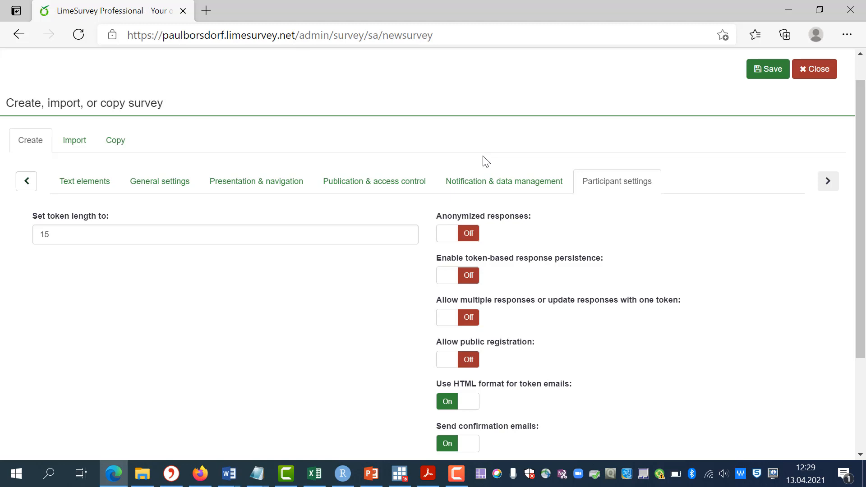
Step: Recheck the title "survey" and the English base language in the text elements, and save the new survey
click(82, 187)
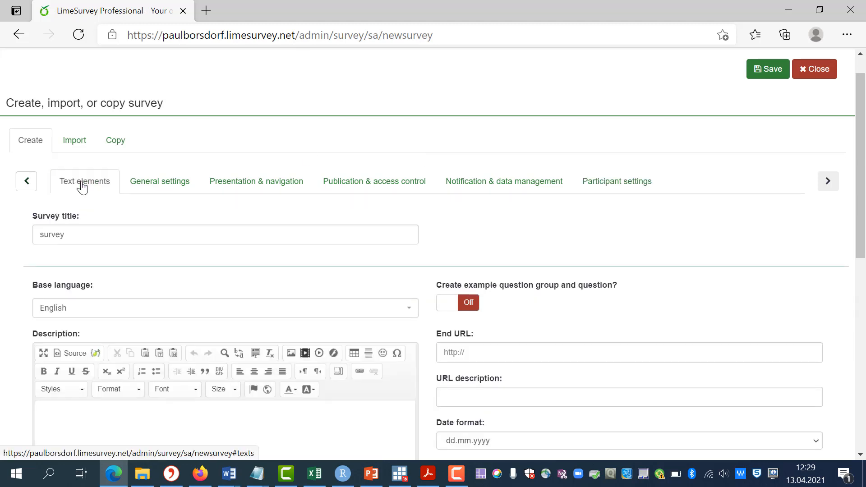
click(77, 234)
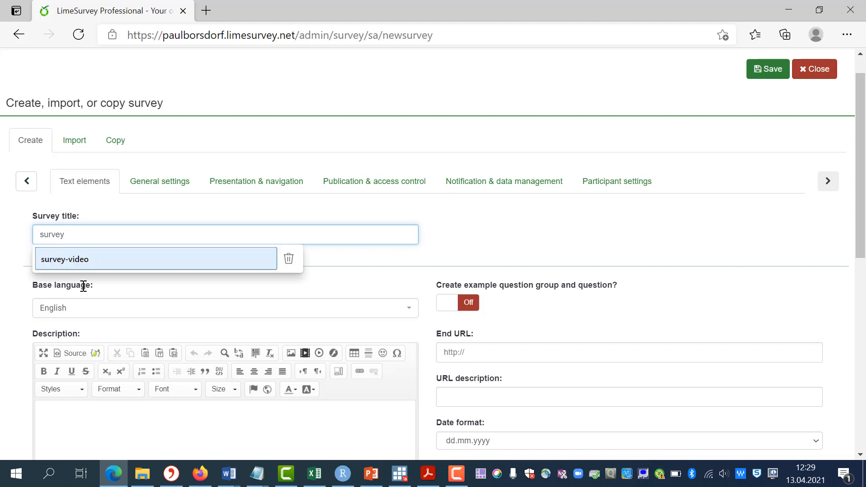
text(survey)
click(87, 310)
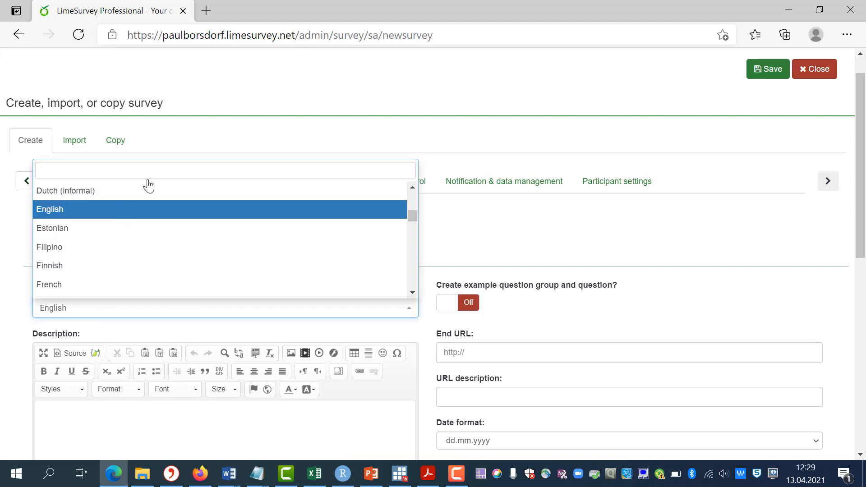
click(199, 137)
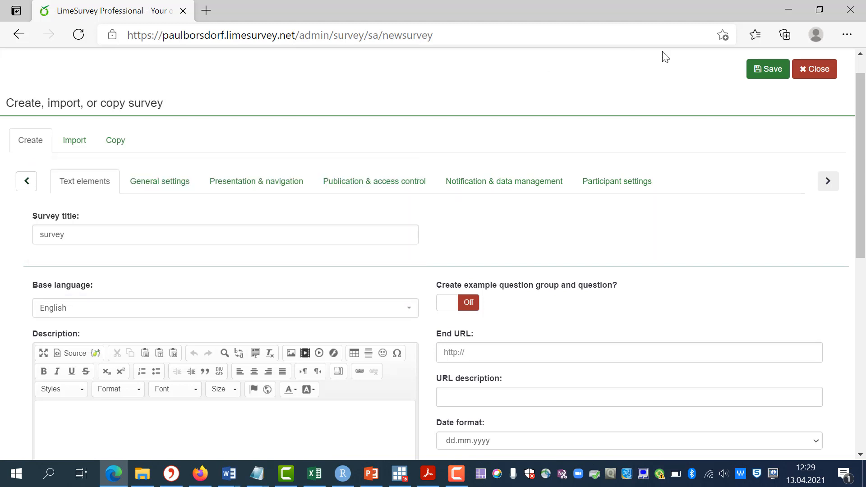
click(768, 70)
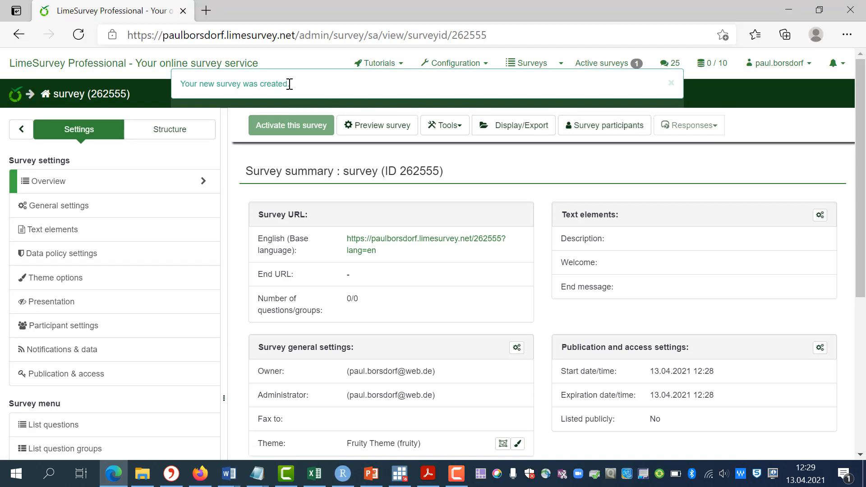
Step: Show the new survey's structure and dismiss the creation notification
drag(290, 84, 184, 83)
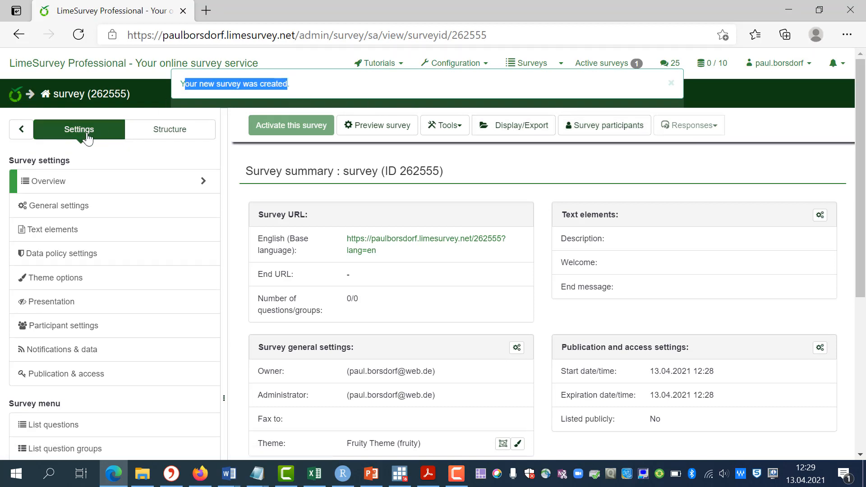
click(156, 136)
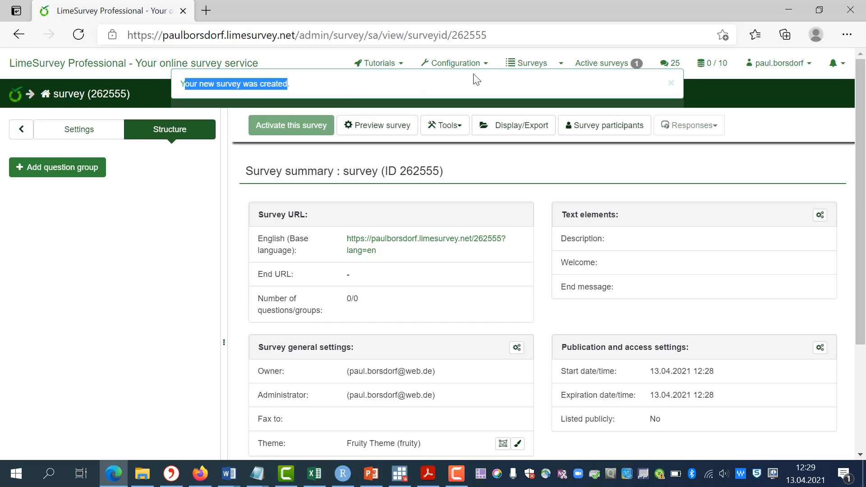
click(672, 84)
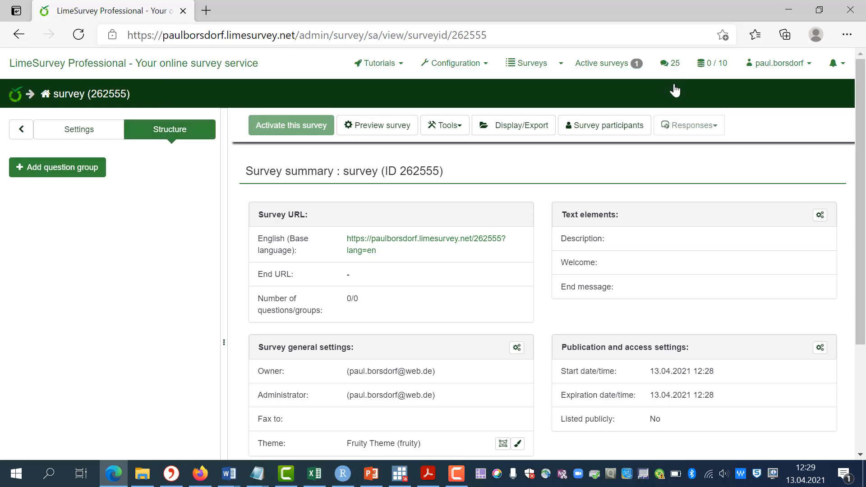
Step: Start a new question group in the survey and title it "questiongroup1"
click(58, 173)
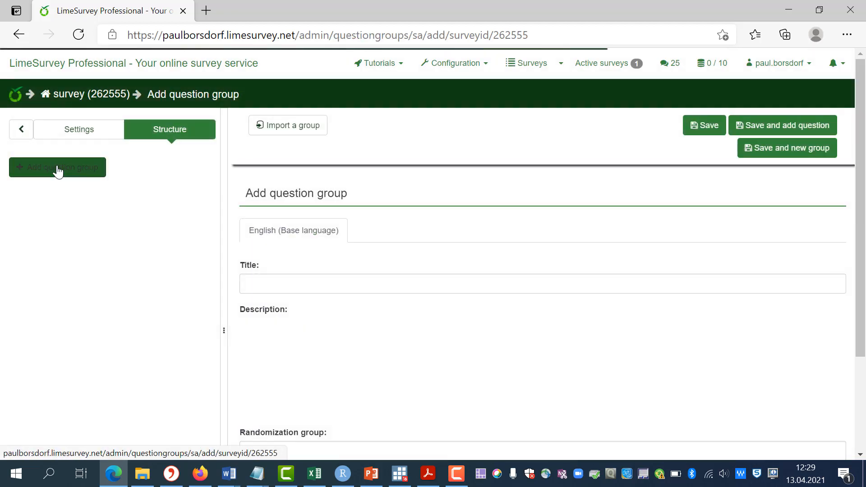
click(334, 290)
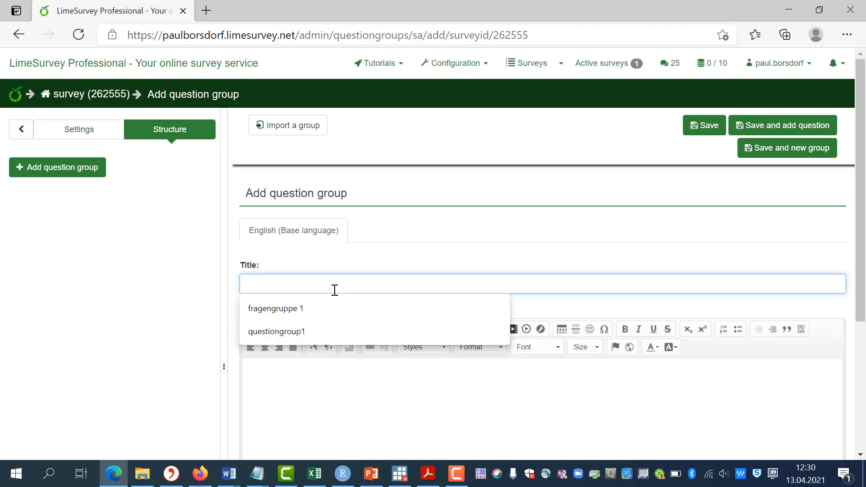
text(questiongroup1)
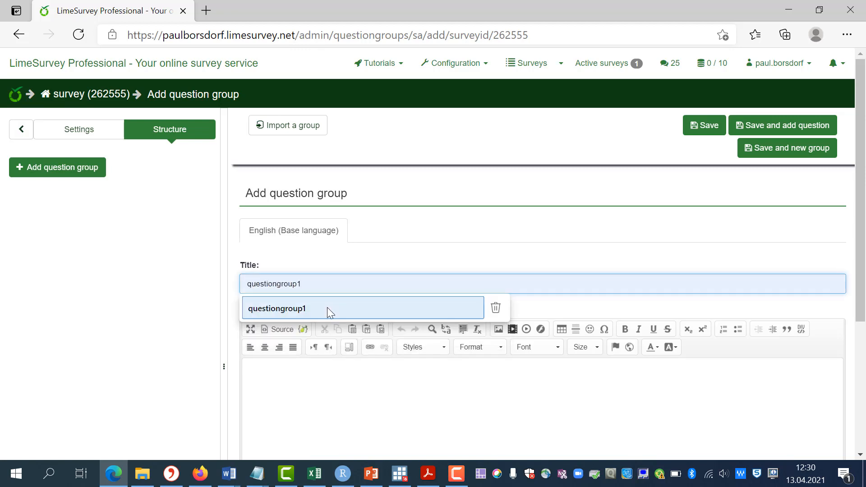
click(326, 309)
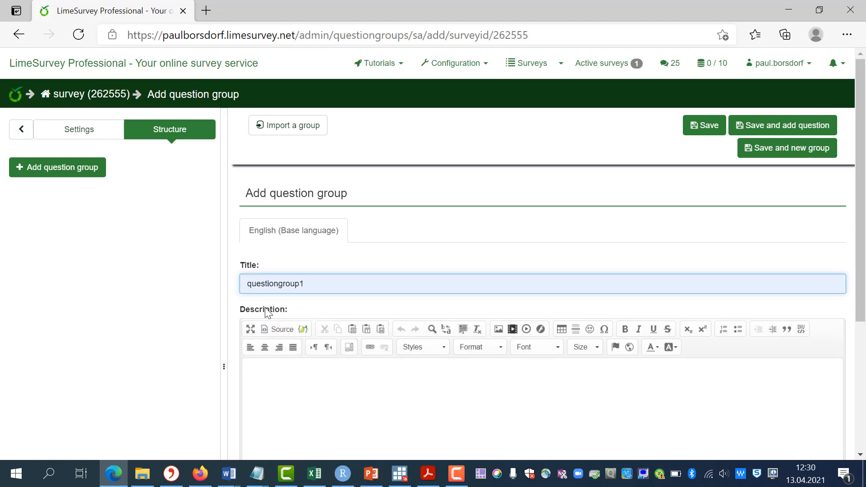
Step: Review the group's description, randomization group and relevance equation fields, and save the group to continue with adding a question
drag(288, 311, 240, 311)
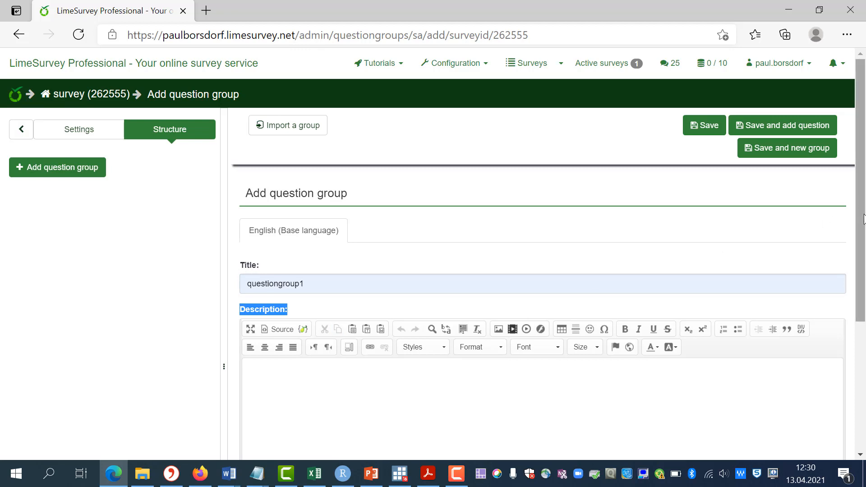
scroll(864, 220, down, 5)
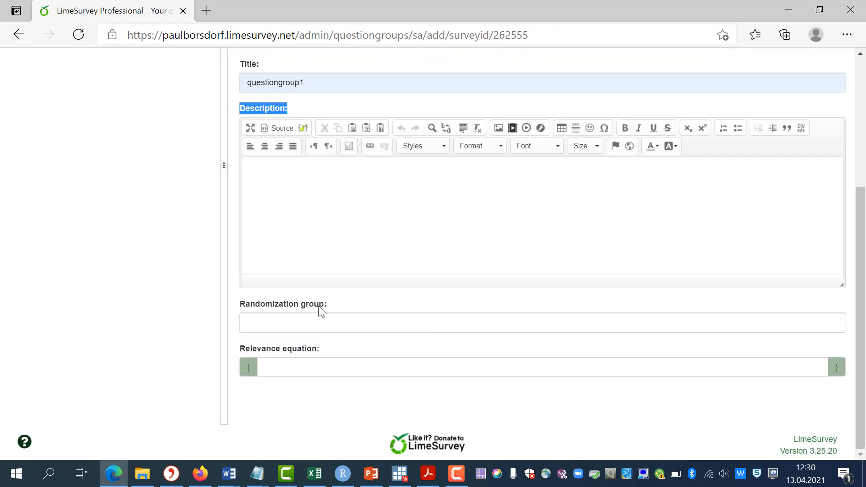
drag(314, 308, 239, 311)
click(299, 348)
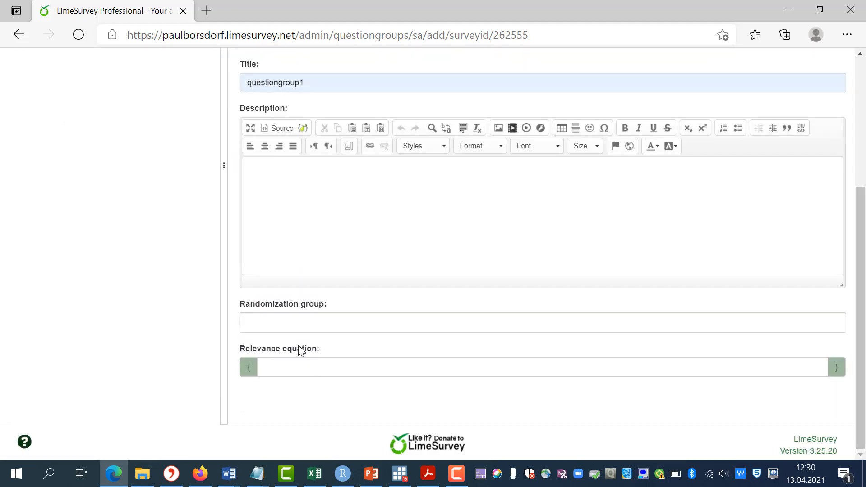
drag(301, 351, 241, 349)
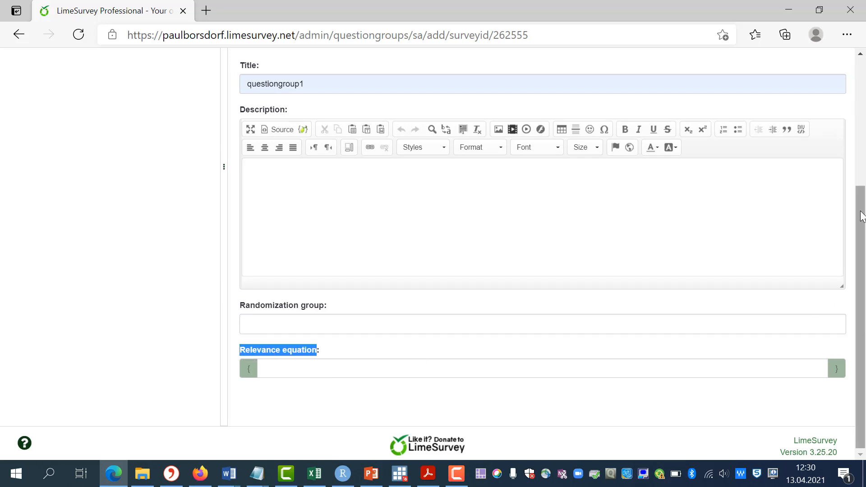
scroll(863, 217, up, 5)
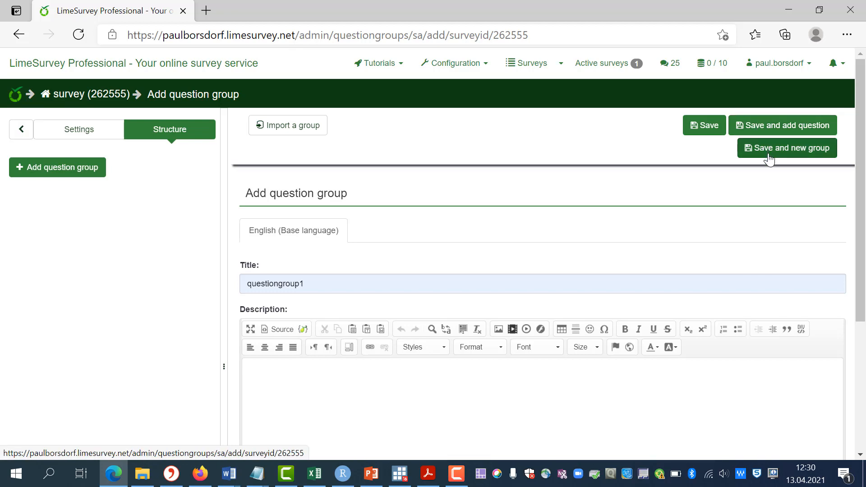
click(772, 126)
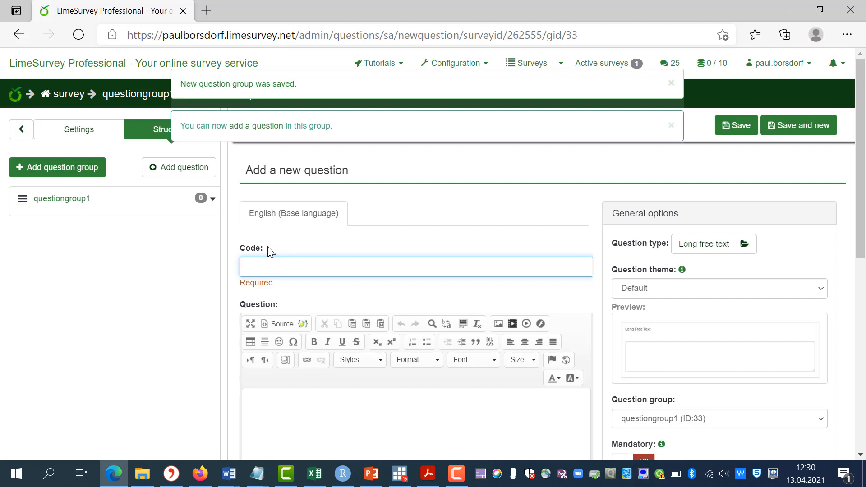
Step: Dismiss the notifications about the saved group and enter "q1" as the new question's code
drag(270, 248, 236, 249)
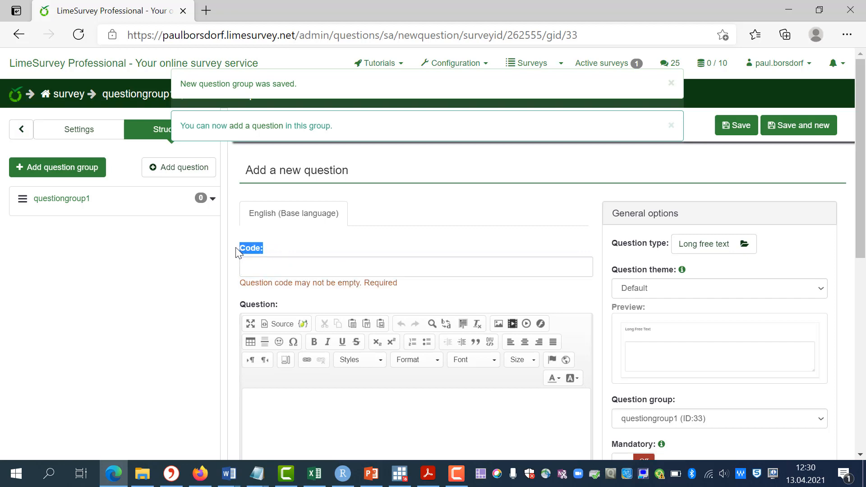
click(672, 83)
click(671, 85)
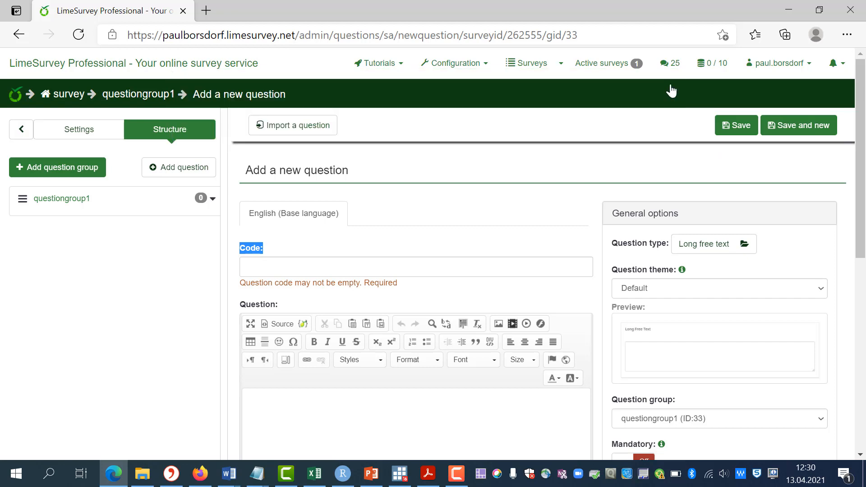
click(296, 269)
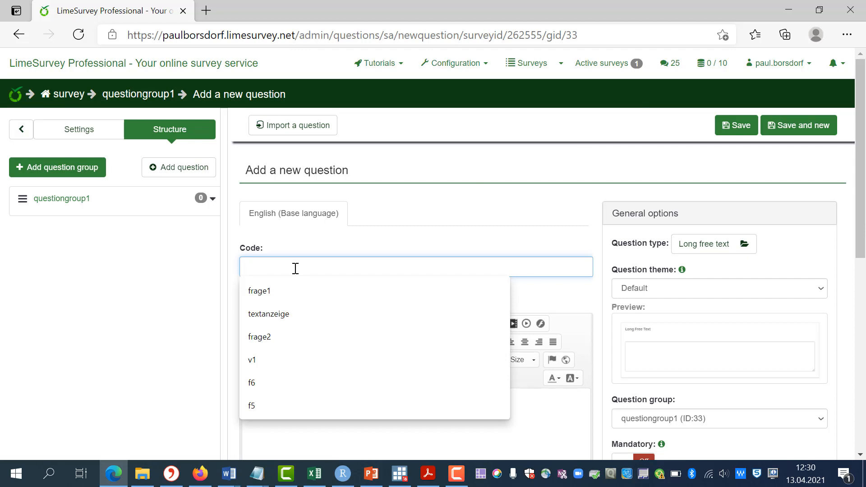
text(q1)
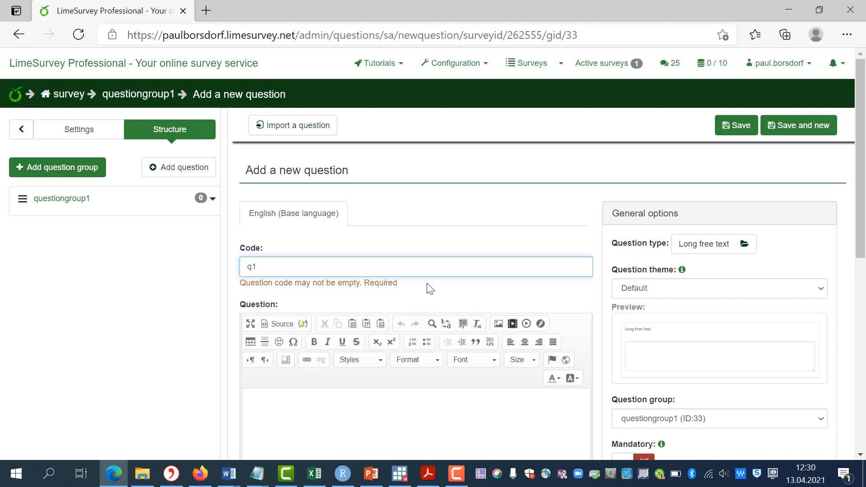
Step: Enter "What is your question?" as the question text and look over the Help field
drag(865, 181, 865, 226)
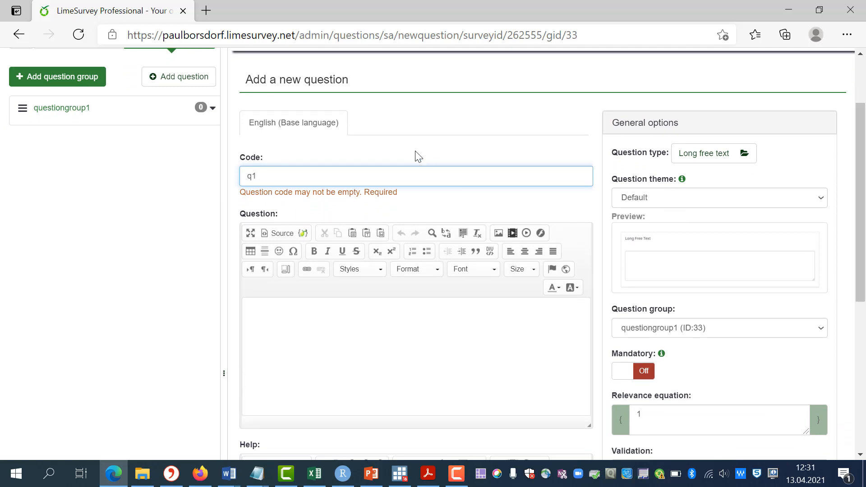
click(345, 330)
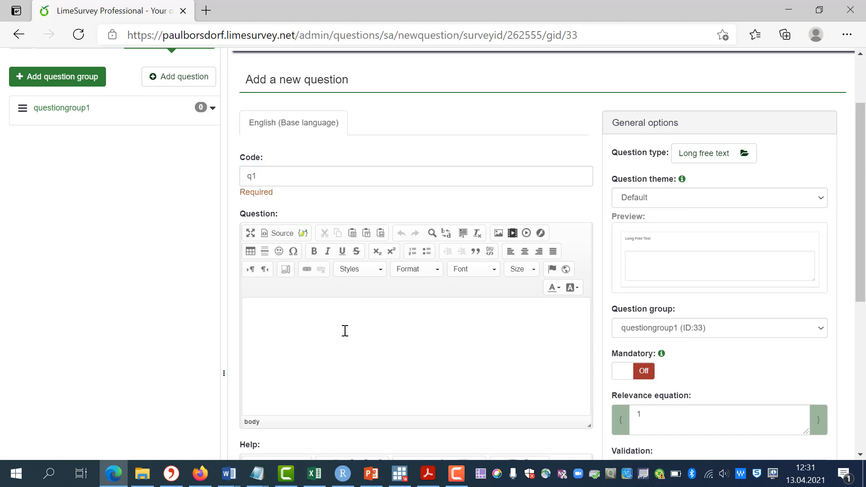
text(What is your question?)
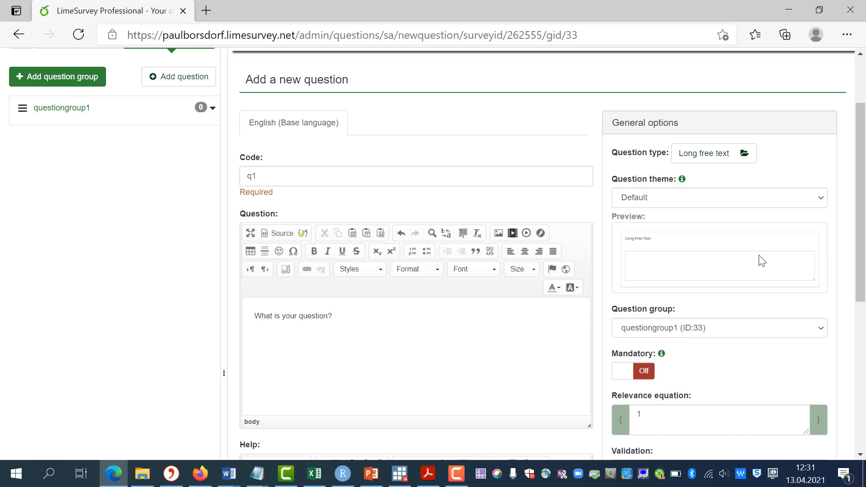
drag(864, 220, 865, 328)
drag(260, 220, 240, 220)
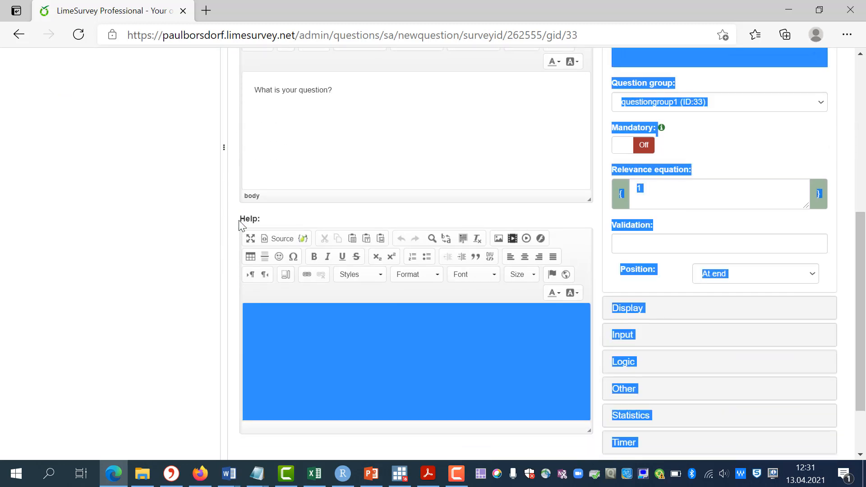
click(256, 219)
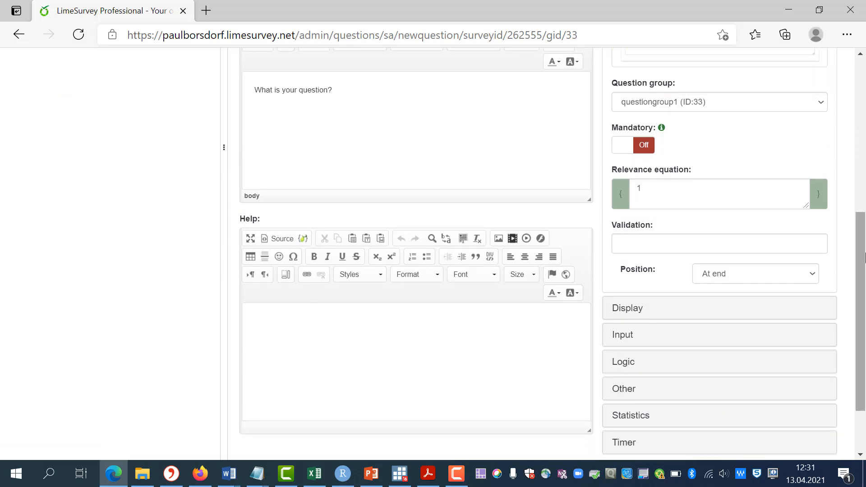
drag(865, 244, 865, 139)
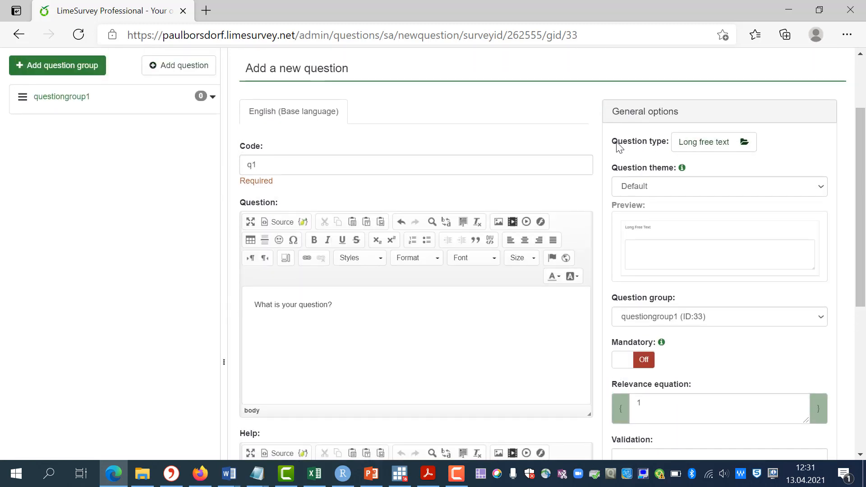
Step: Open the question type selection and preview the Array, Array (10 point choice) and Array (5 point choice) types
drag(616, 142, 667, 143)
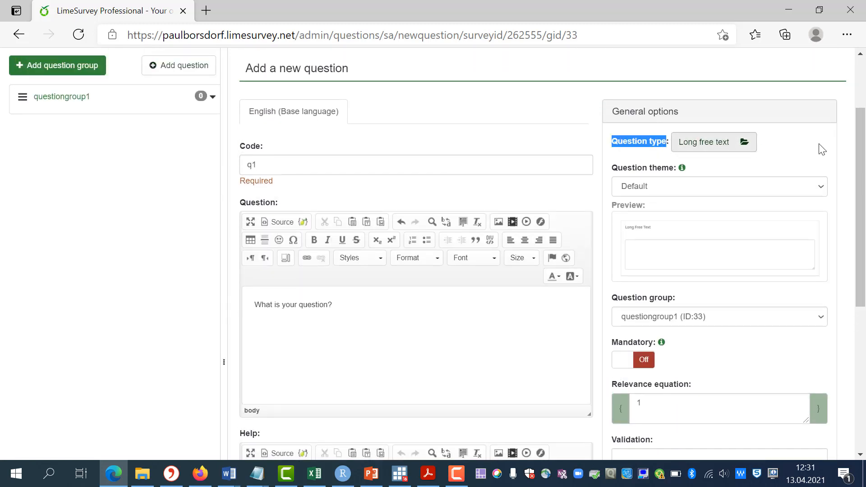
drag(864, 150, 864, 160)
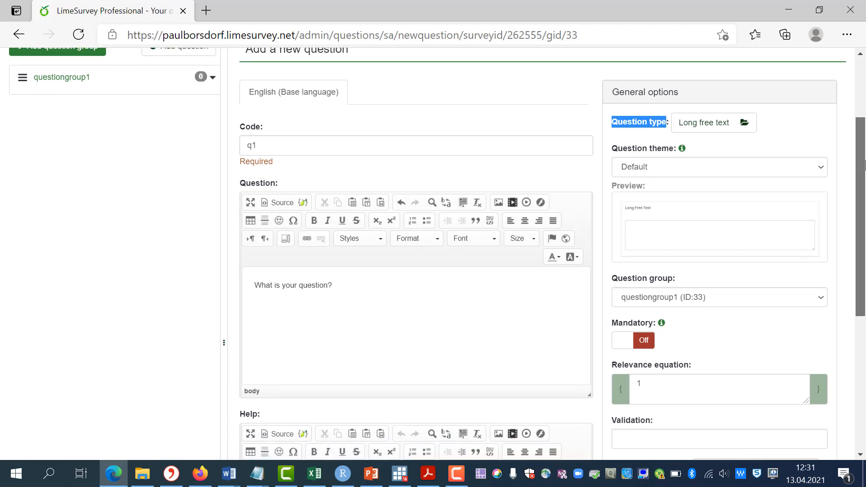
click(712, 131)
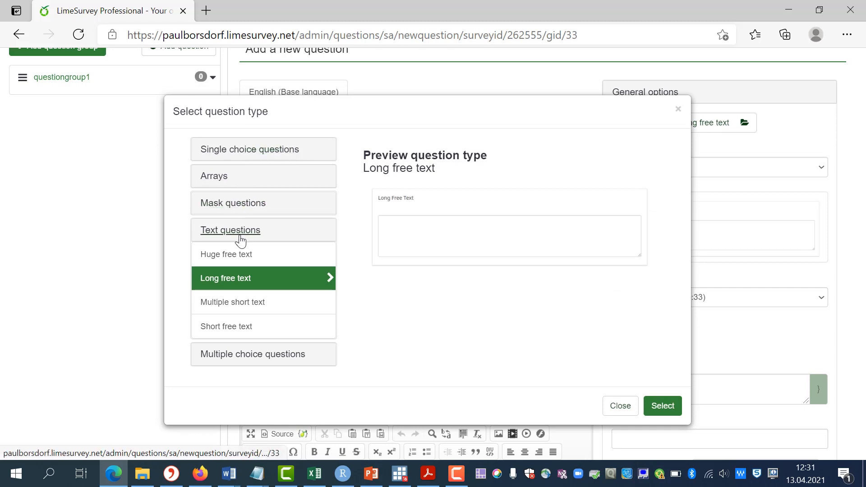
click(232, 149)
click(220, 274)
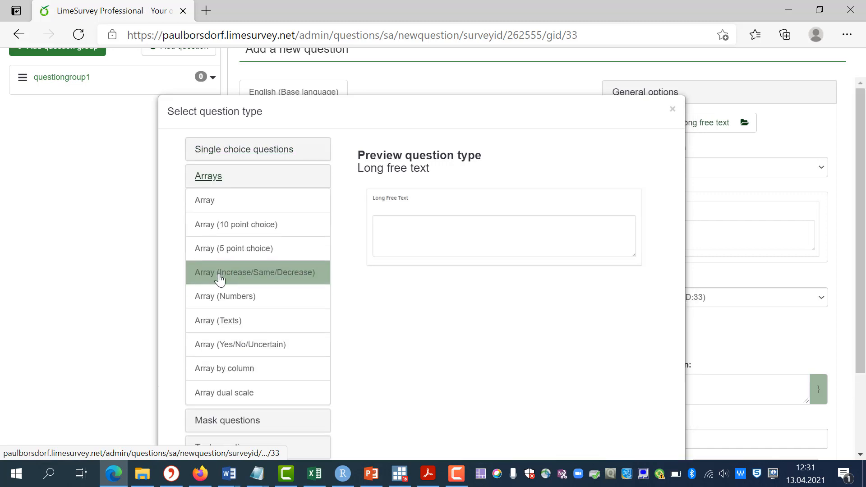
click(206, 203)
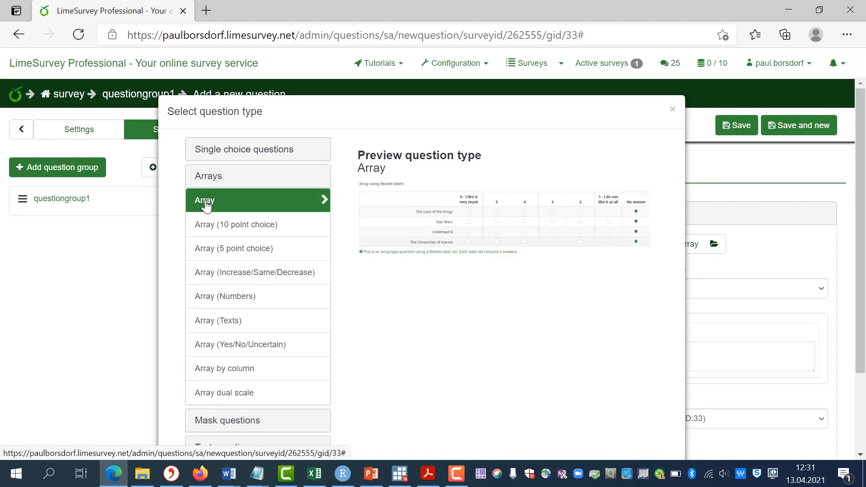
click(208, 228)
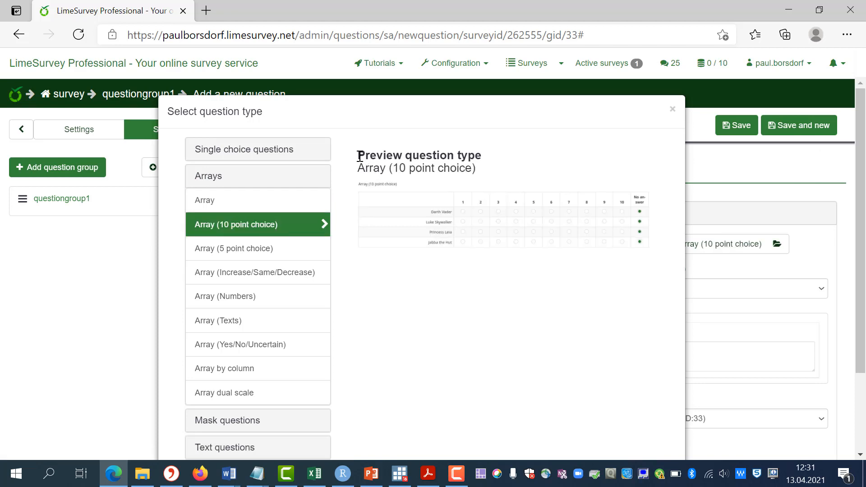
drag(364, 155, 489, 159)
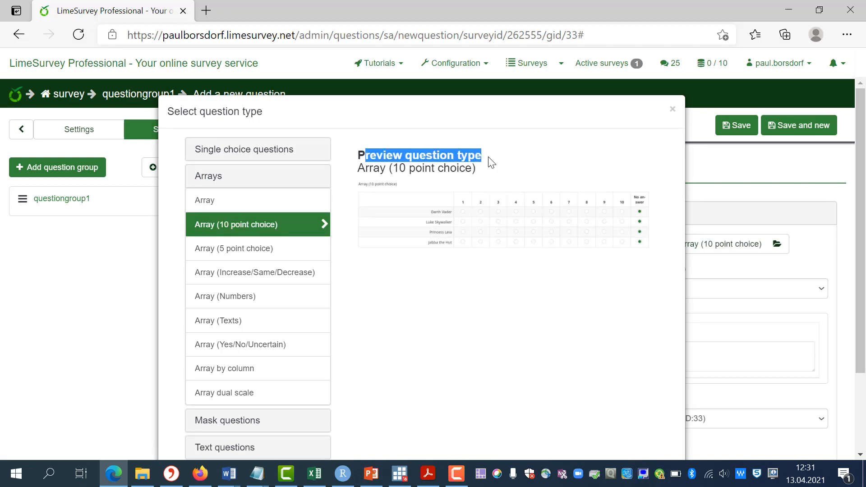
click(243, 251)
drag(359, 158, 480, 157)
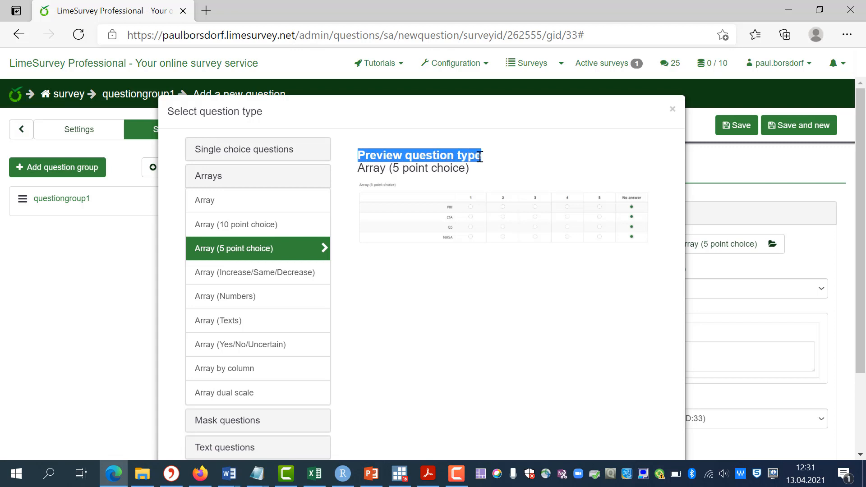
Step: Set the question type to the single choice type List (radio) after checking its preview
click(262, 155)
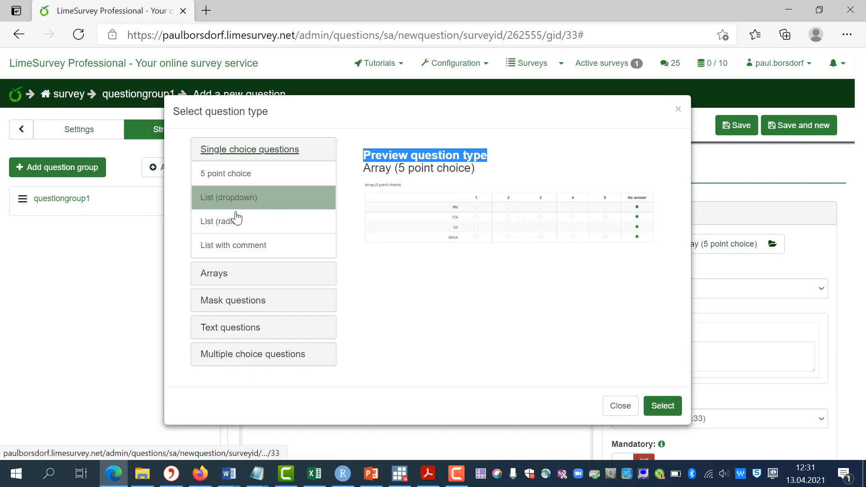
click(232, 229)
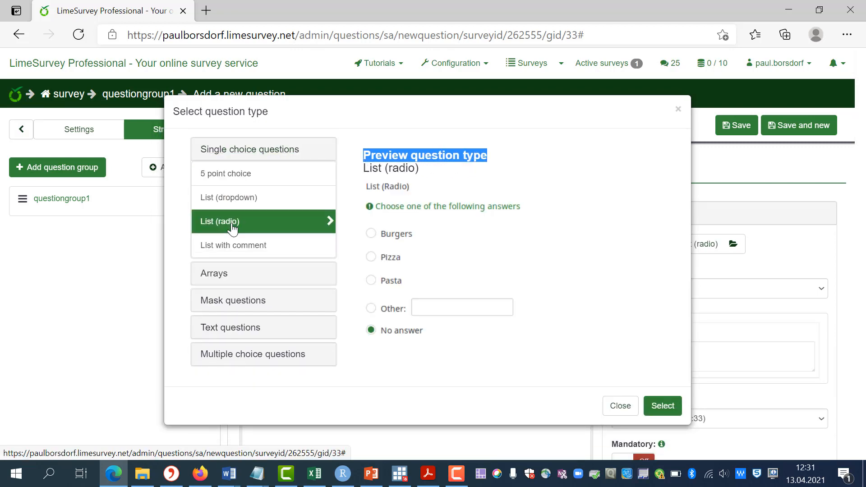
click(400, 173)
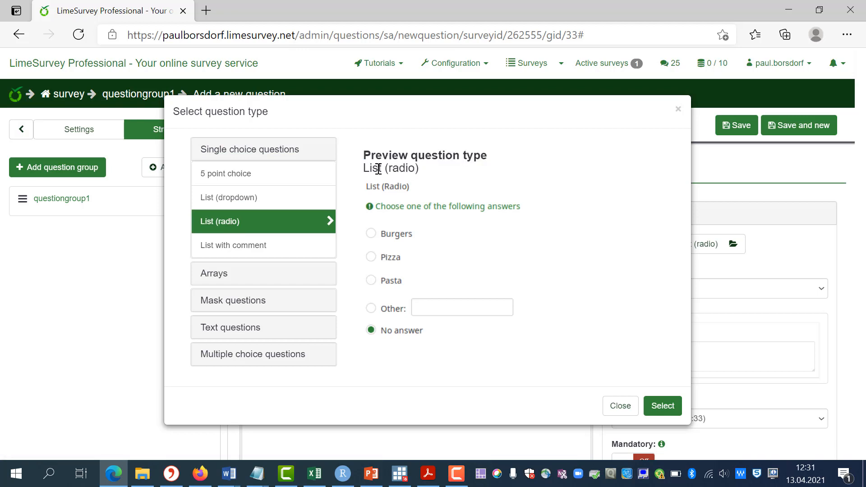
triple_click(396, 164)
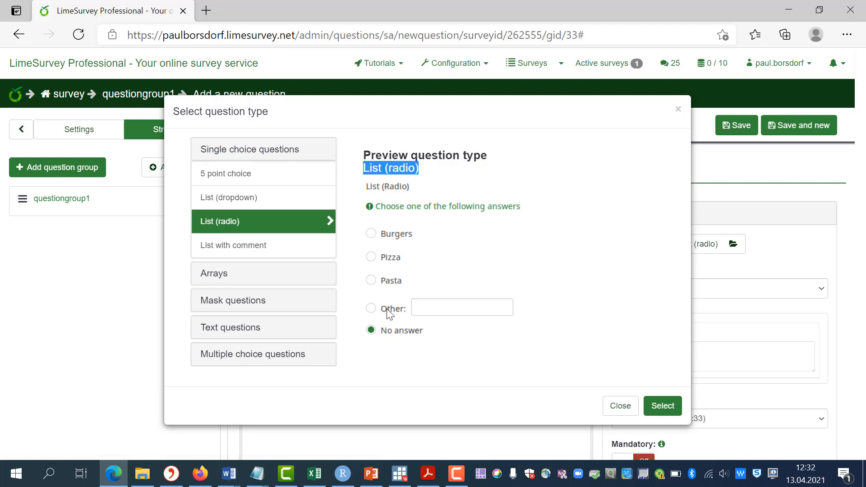
click(673, 410)
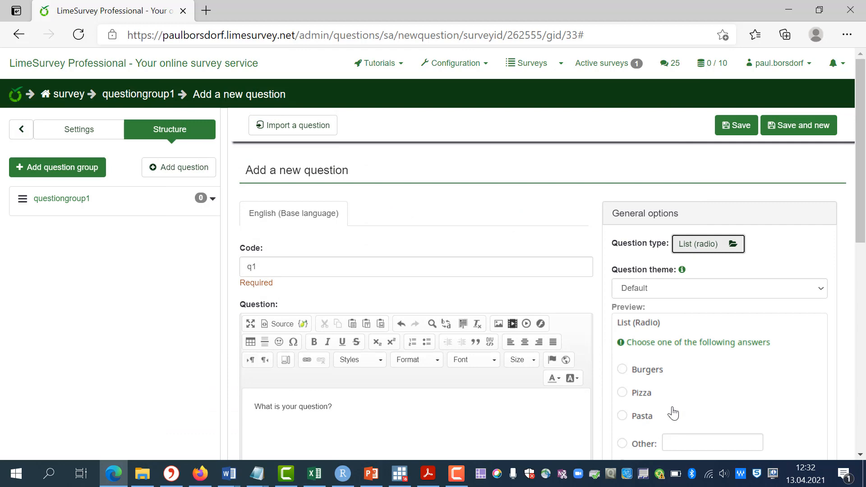
Step: Try out the Option 'Other' and Mandatory switches in the general options, leaving both off
drag(864, 189, 865, 264)
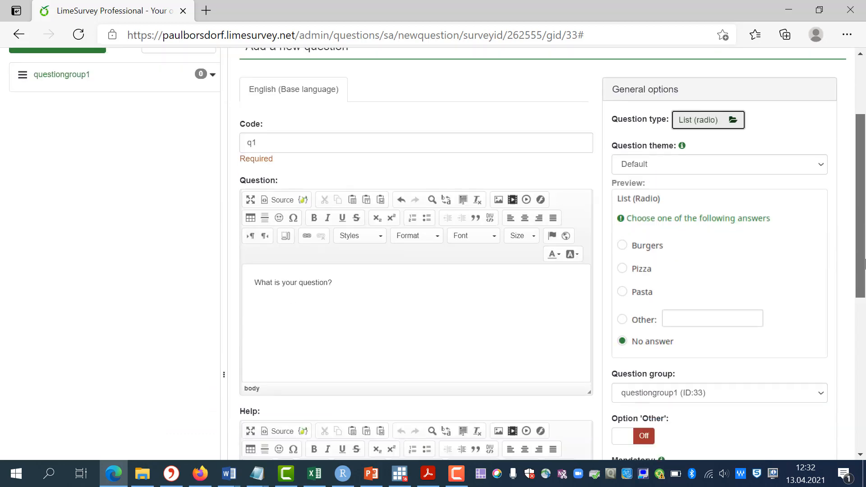
scroll(681, 293, down, 4)
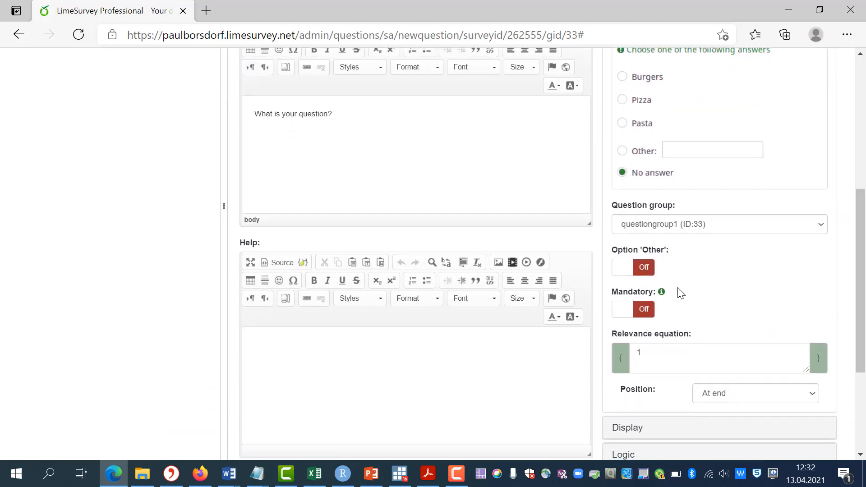
click(640, 270)
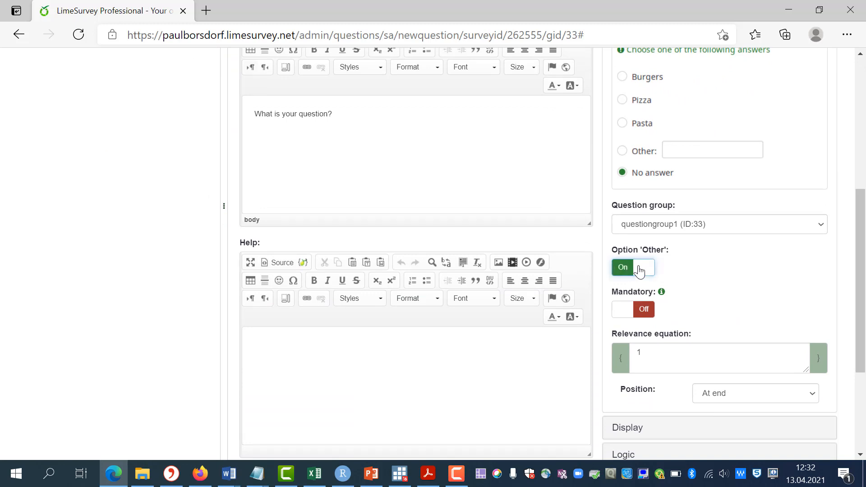
click(641, 271)
click(641, 316)
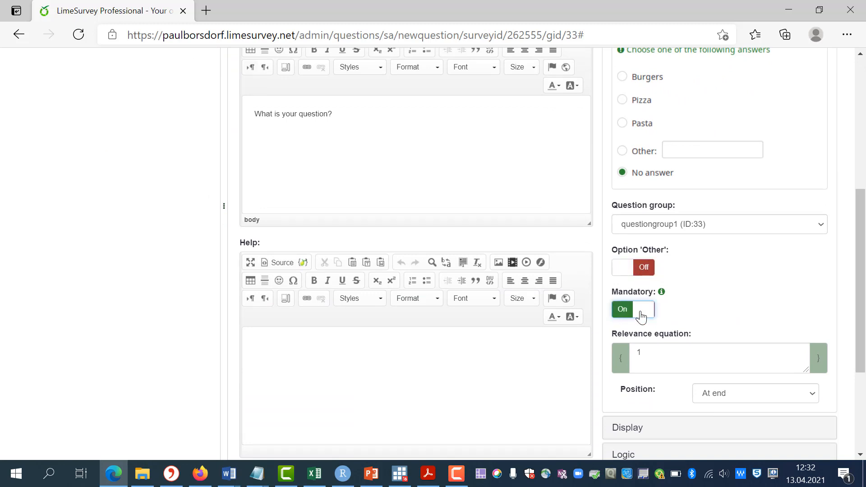
click(641, 316)
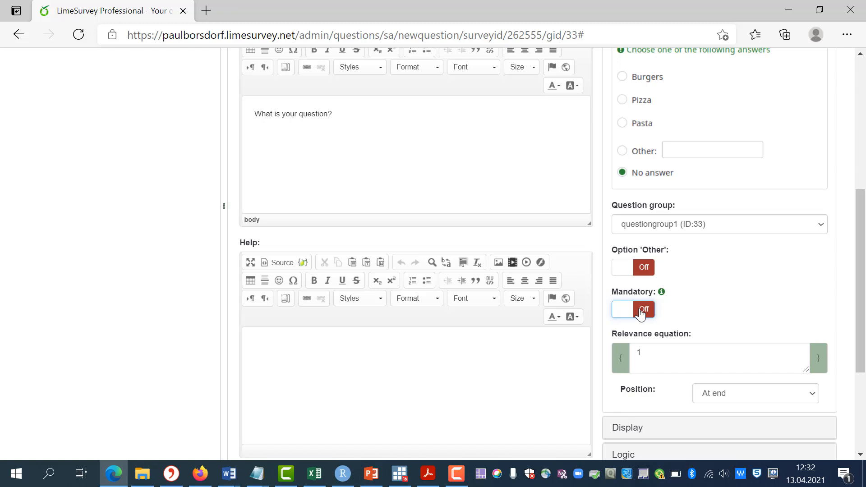
Step: Look over the remaining option sections of the new question and save question q1
drag(862, 281, 865, 361)
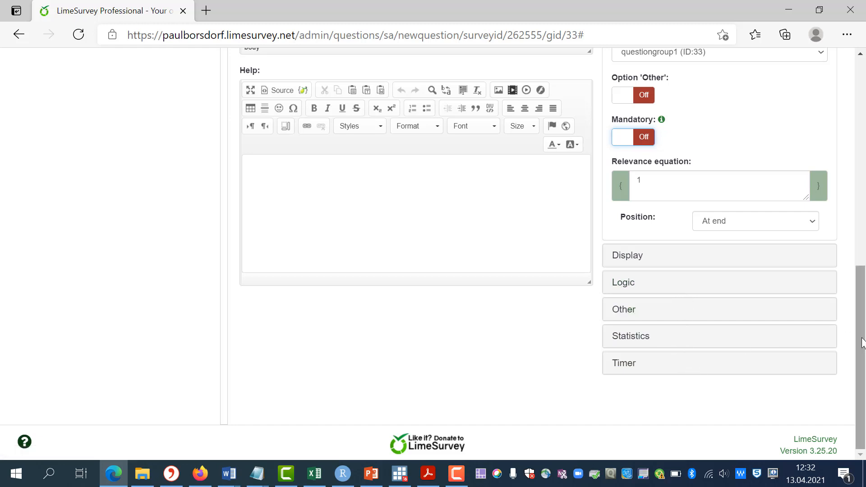
drag(863, 343, 865, 163)
scroll(865, 131, up, 1)
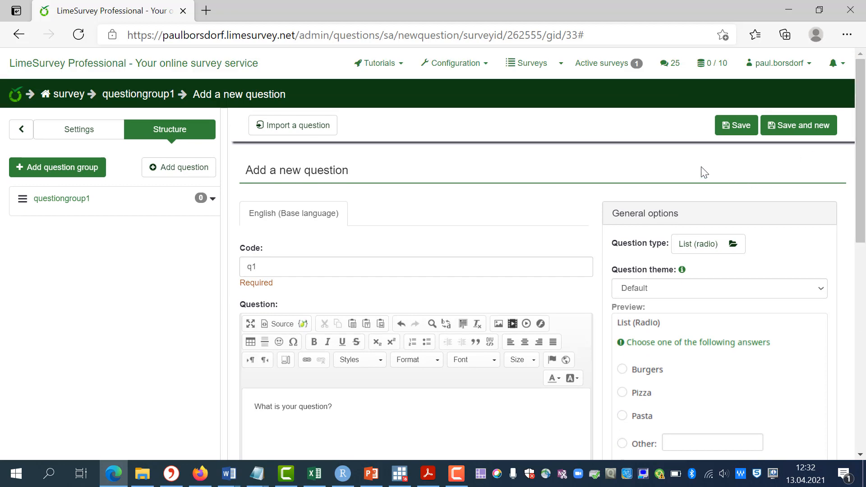
click(737, 125)
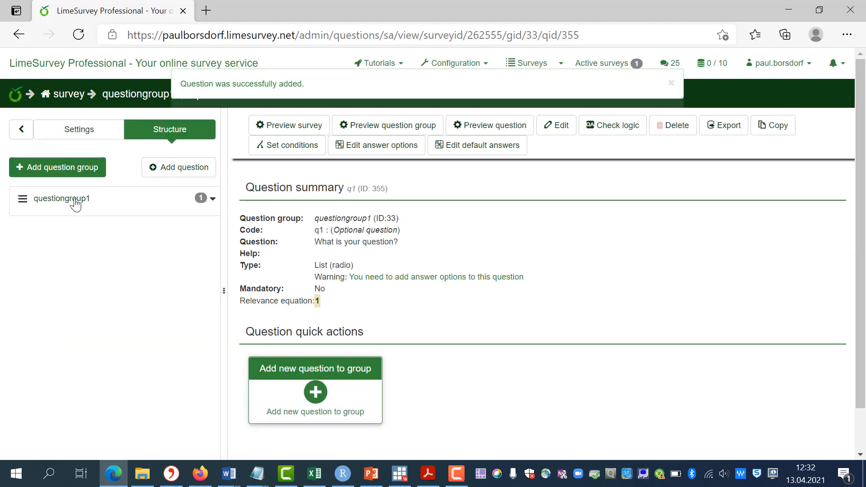
Step: Expand questiongroup1 in the survey structure and review the question text in the summary of q1
click(211, 197)
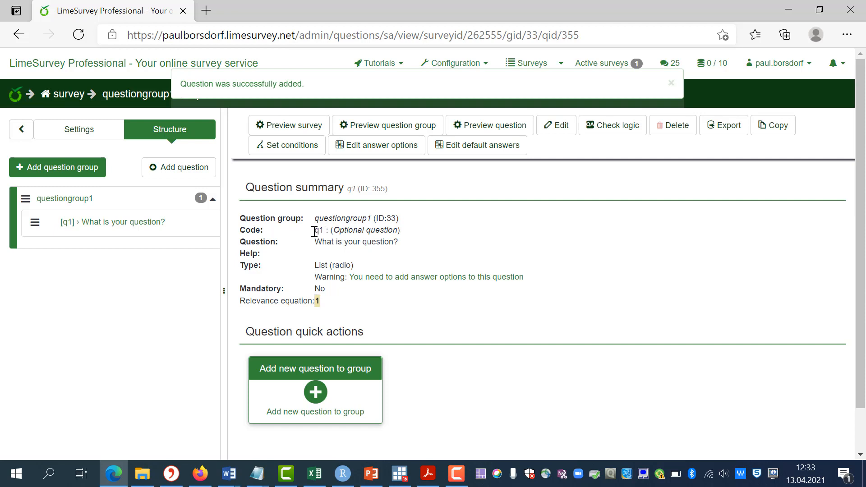
drag(319, 242, 399, 243)
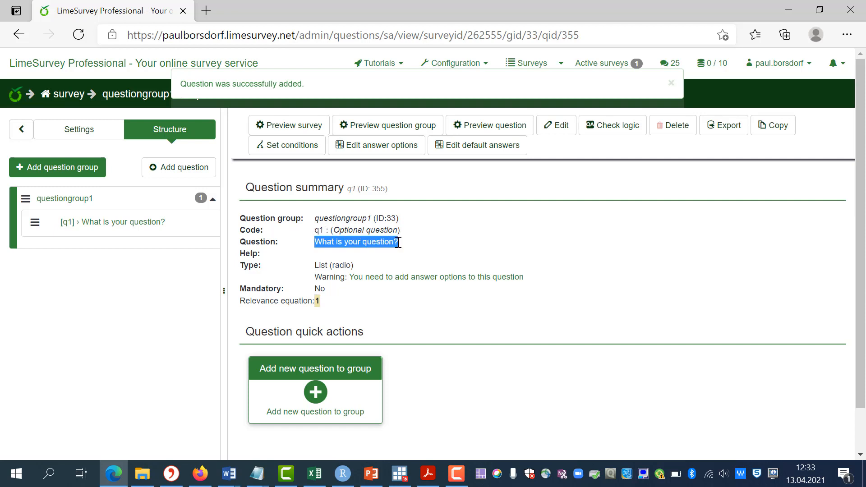
click(432, 257)
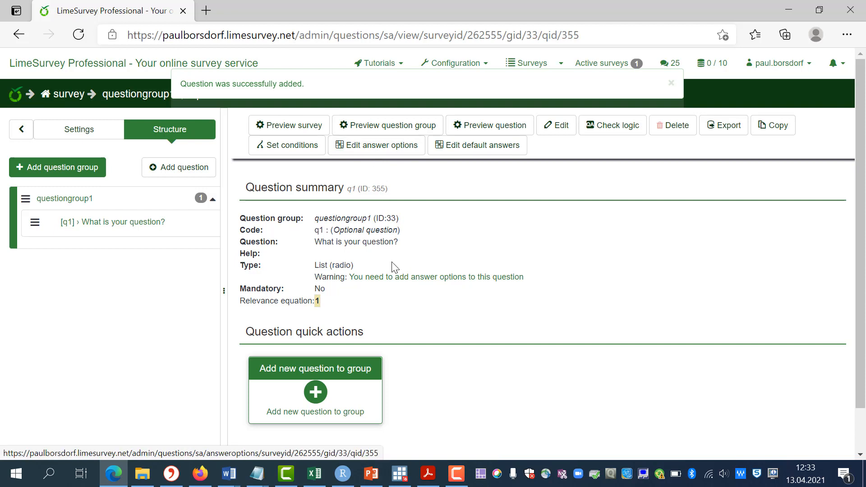
Step: Open the answer options of q1 and enter "I totally agree" as the first answer and "I agree" in an added second row
click(398, 282)
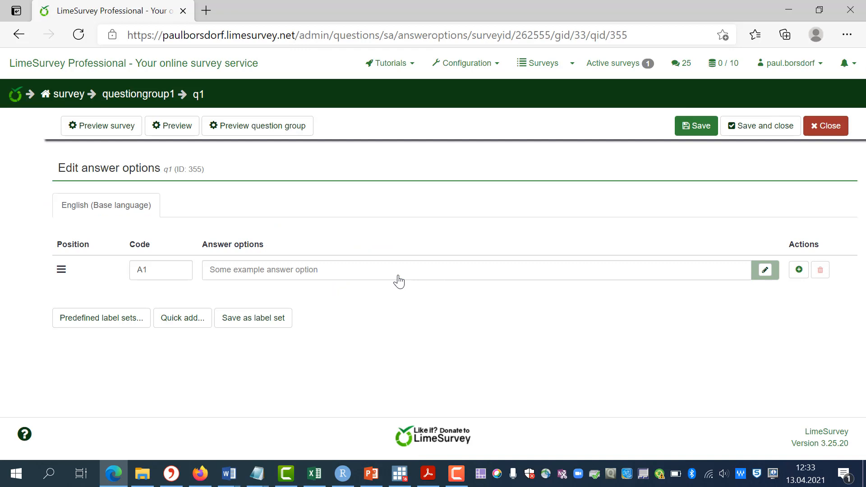
click(397, 270)
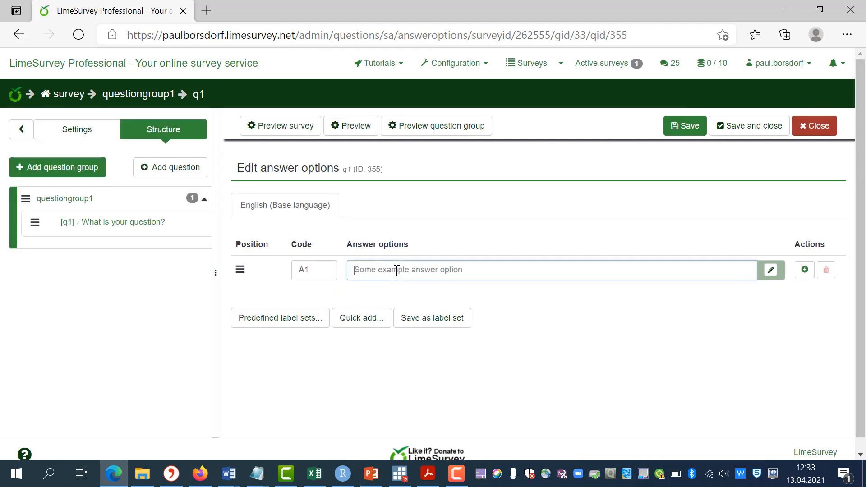
click(397, 294)
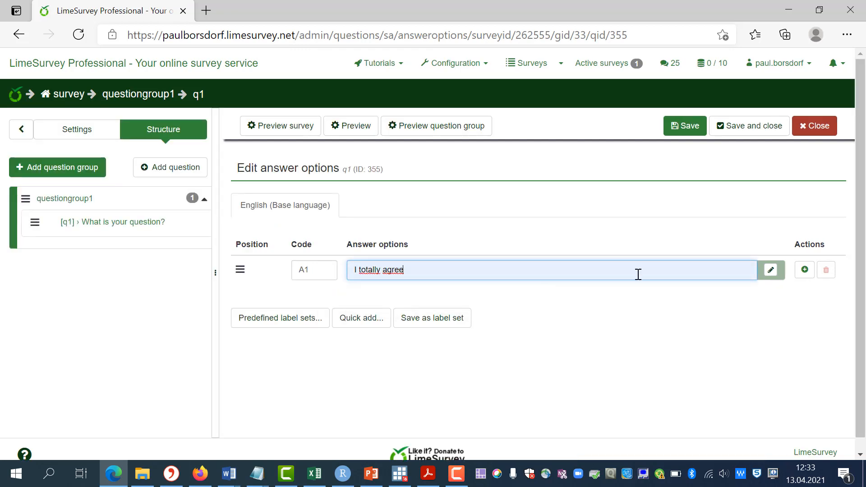
click(805, 270)
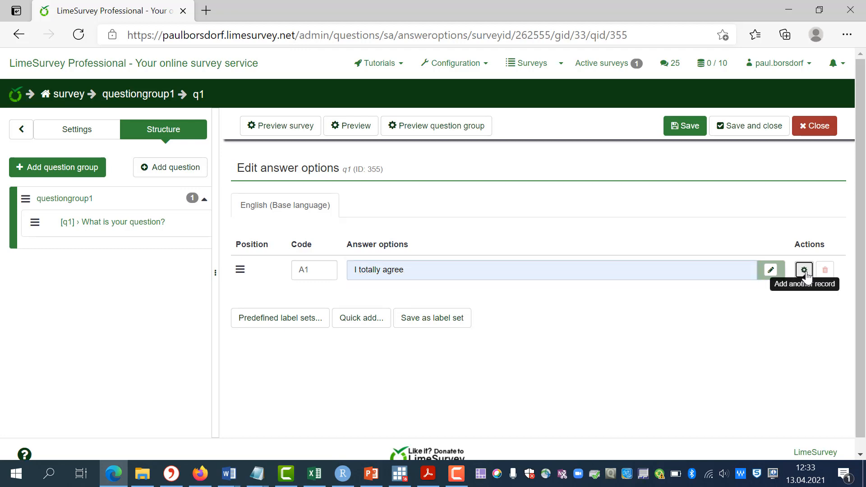
click(575, 300)
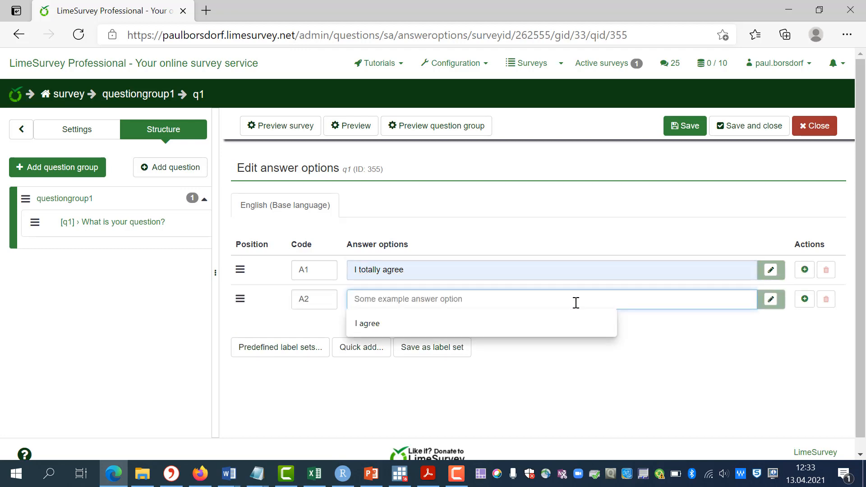
click(562, 322)
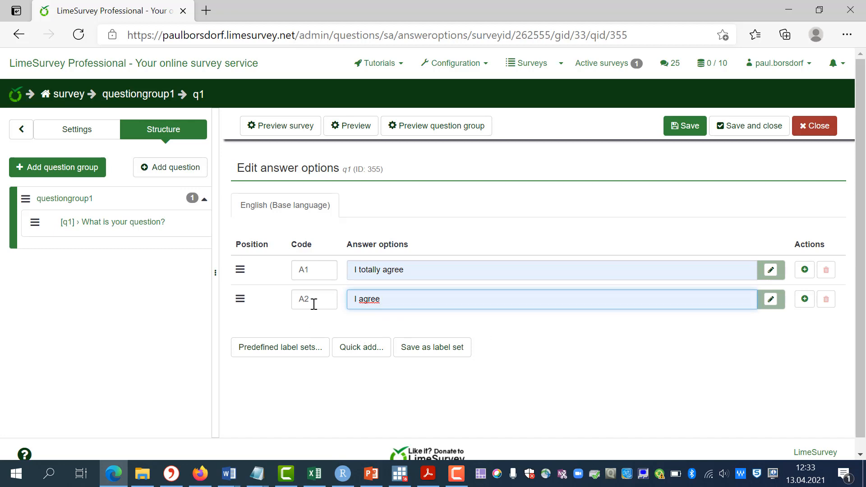
Step: Set the answer codes to 1 for "I totally agree" and 2 for "I agree", and save and close the answer options
drag(315, 246, 292, 245)
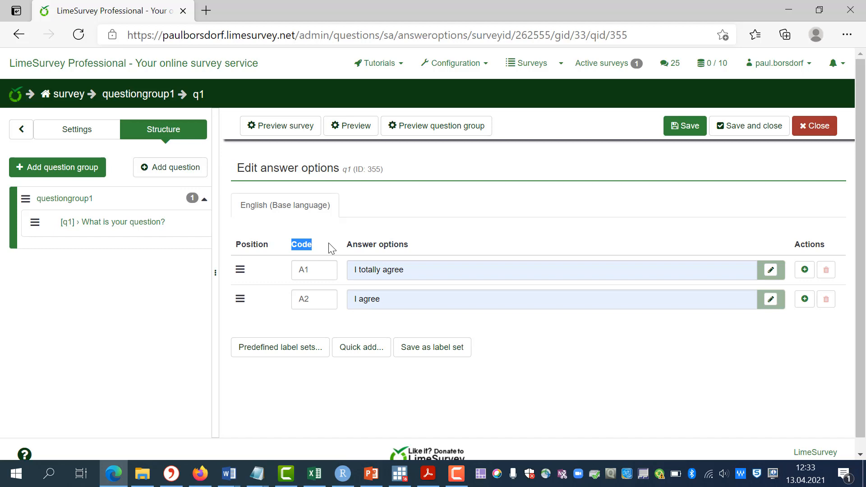
click(316, 271)
drag(308, 271, 289, 274)
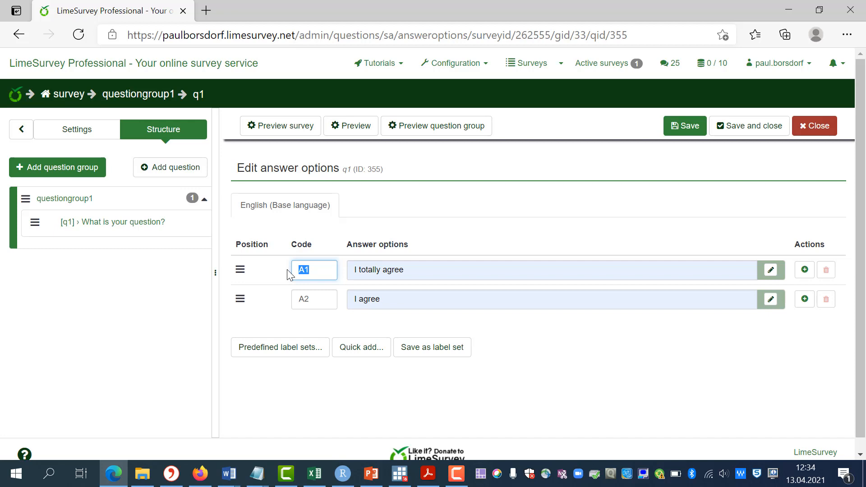
text(1)
drag(318, 300, 300, 300)
key(BackSpace)
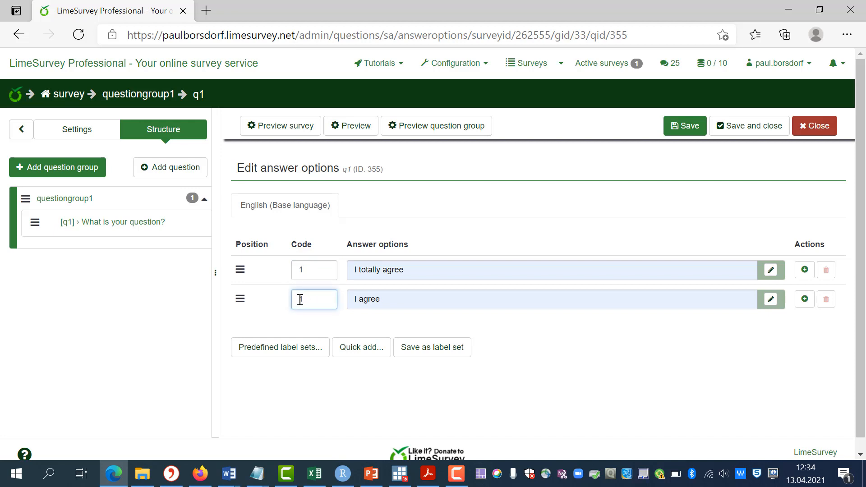
text(2)
click(741, 130)
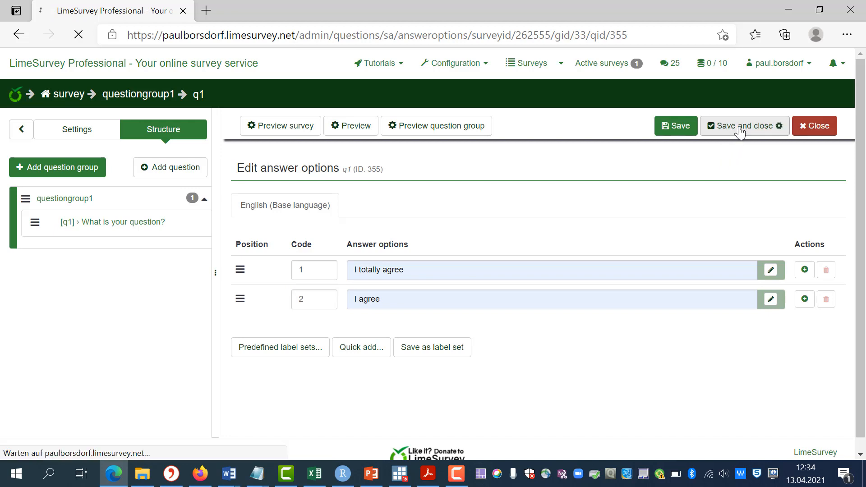